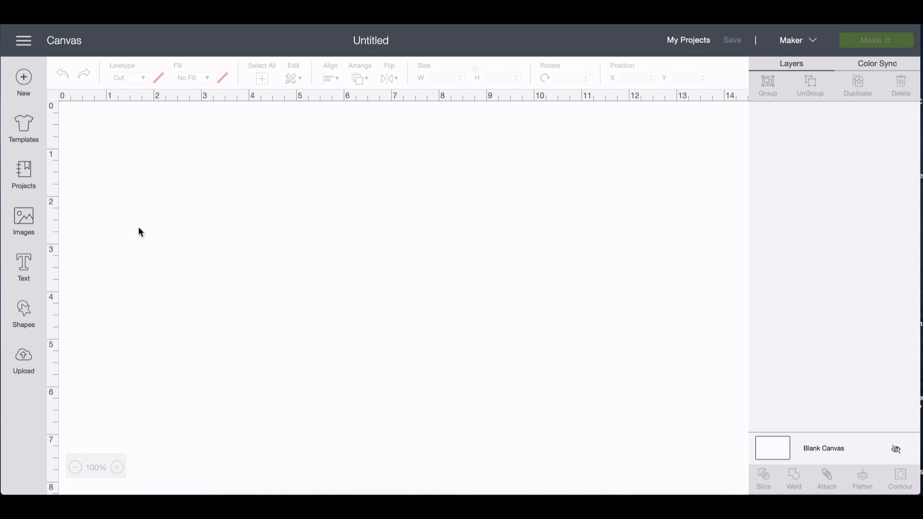
# - Search the image library for "tent card"
pyautogui.click(27, 231)
pyautogui.click(759, 78)
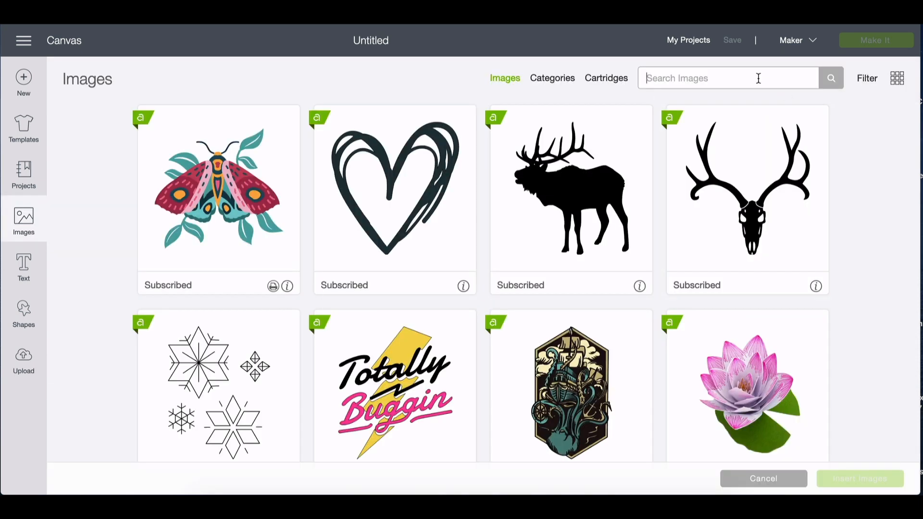
pyautogui.write('tent card')
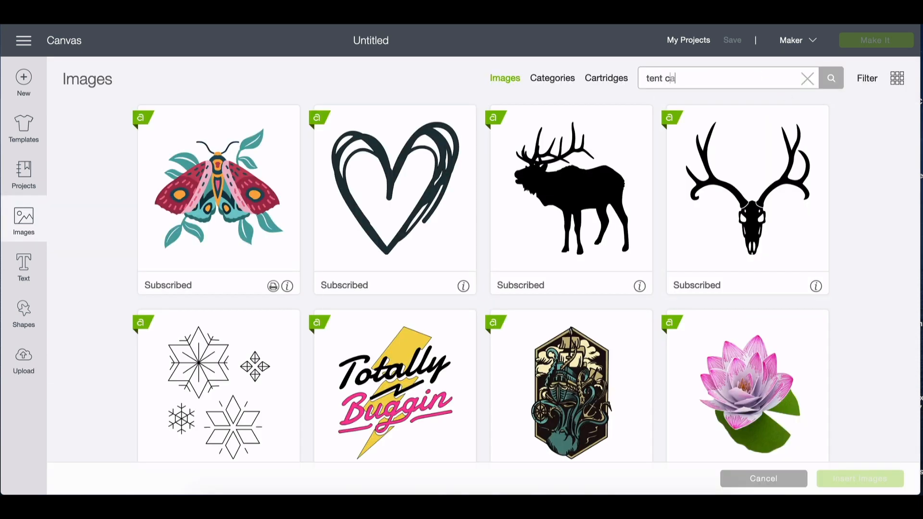
pyautogui.press('Return')
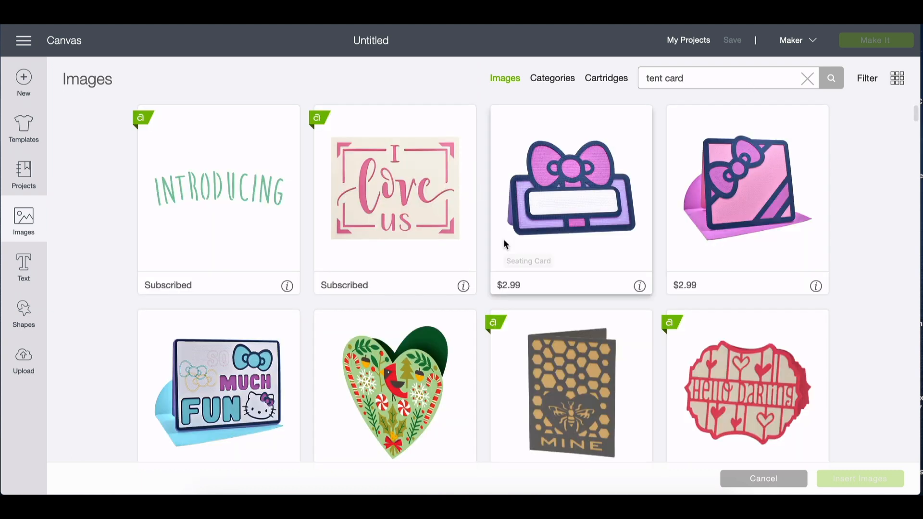
# - Find the orange Happy Diwali tent card in the search results and insert it on the canvas
pyautogui.scroll(-3, 504, 239)
pyautogui.scroll(-7, 505, 242)
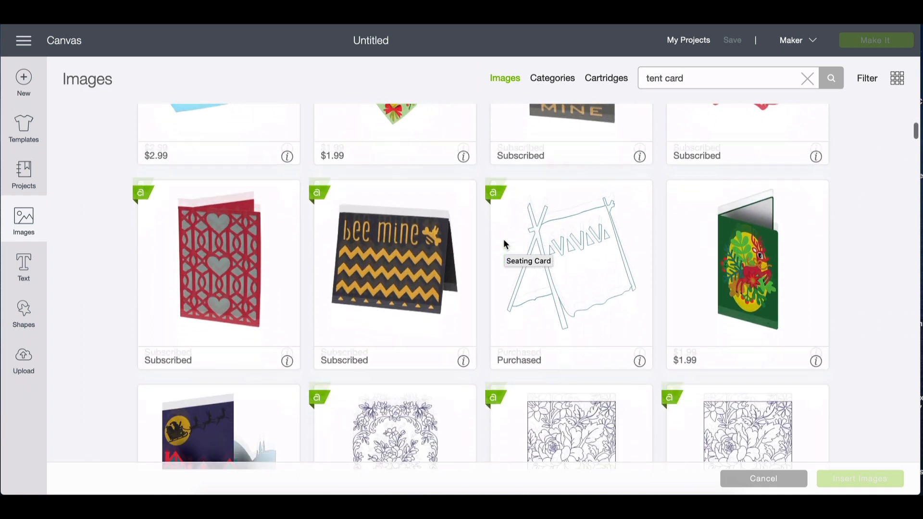
pyautogui.scroll(-10, 504, 243)
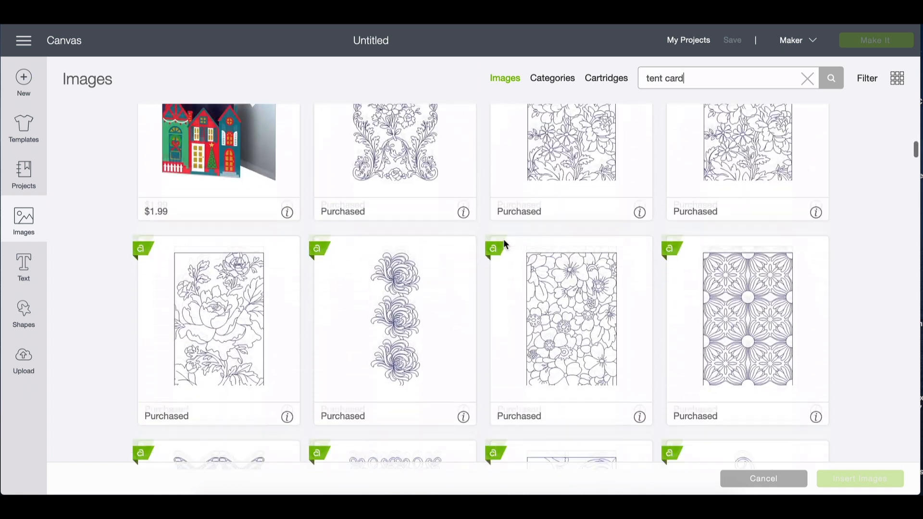
pyautogui.scroll(-12, 503, 238)
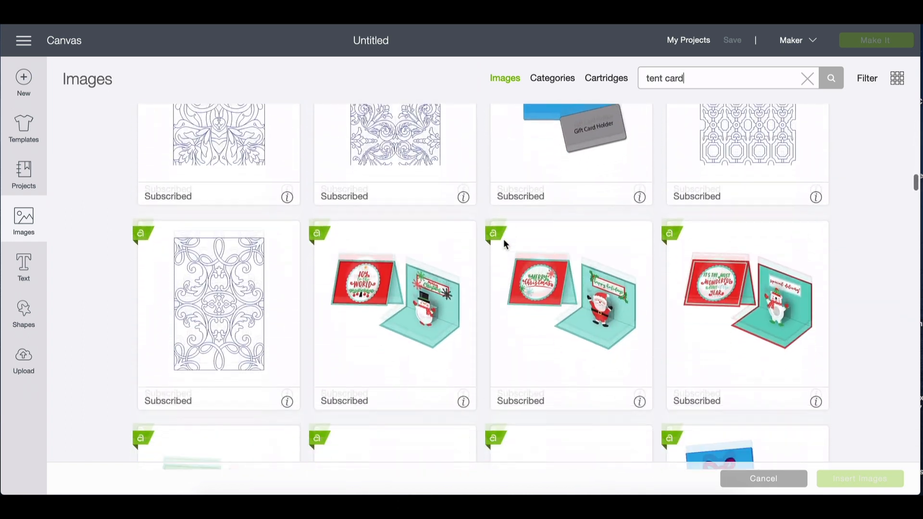
pyautogui.scroll(-6, 503, 239)
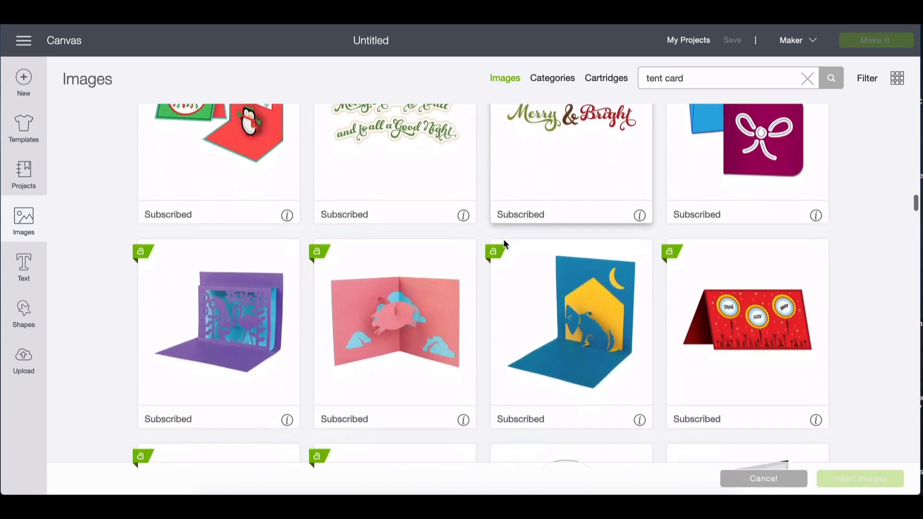
pyautogui.scroll(-2, 503, 238)
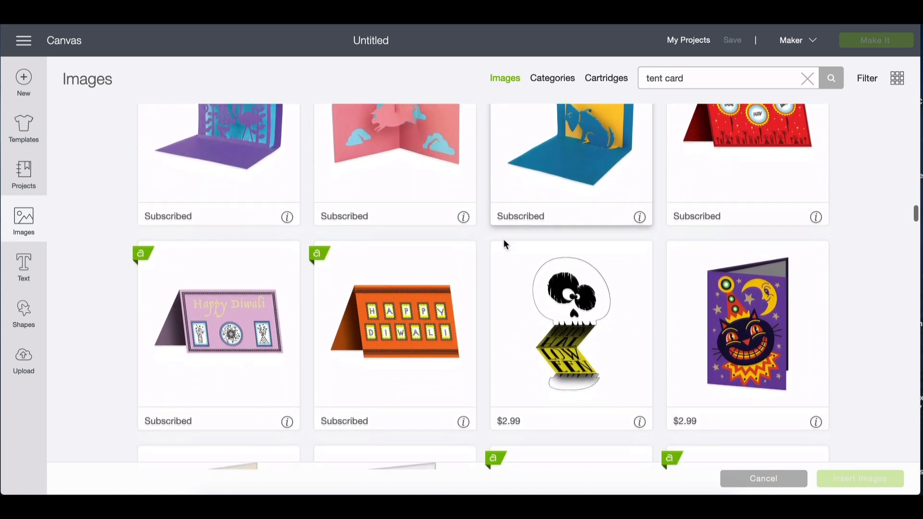
pyautogui.scroll(-1, 504, 238)
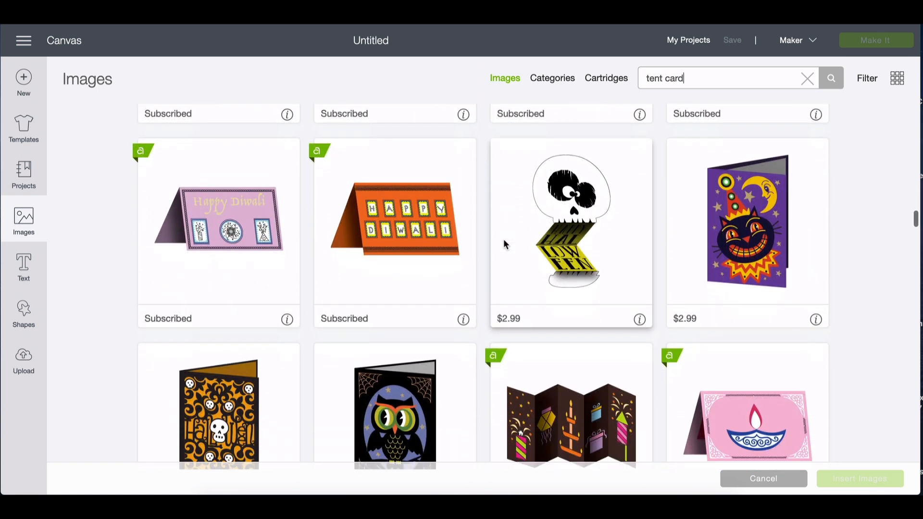
pyautogui.click(386, 262)
pyautogui.click(851, 481)
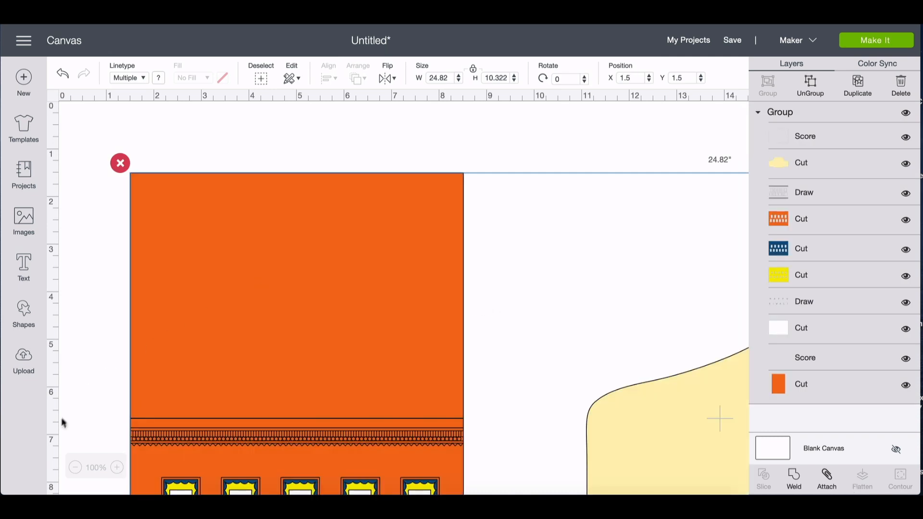
# - Ungroup the inserted card design and delete its cream envelope piece
pyautogui.click(76, 468)
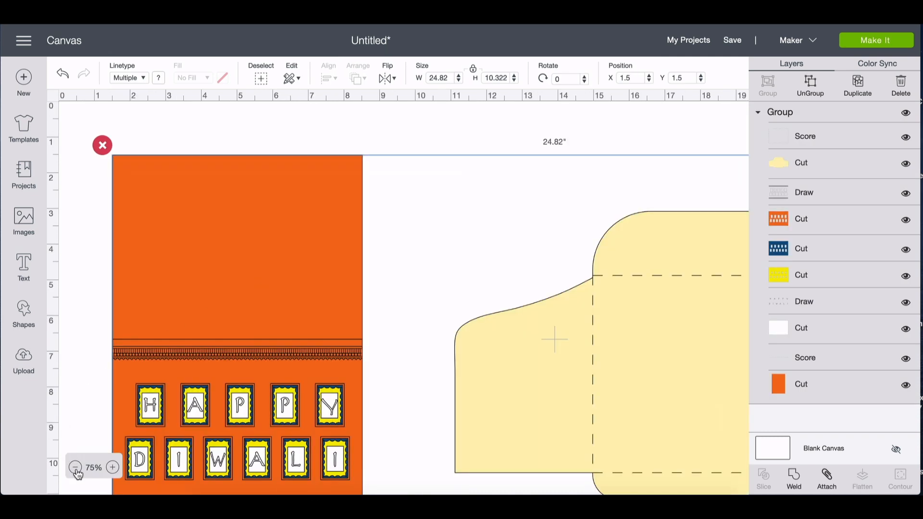
pyautogui.click(76, 467)
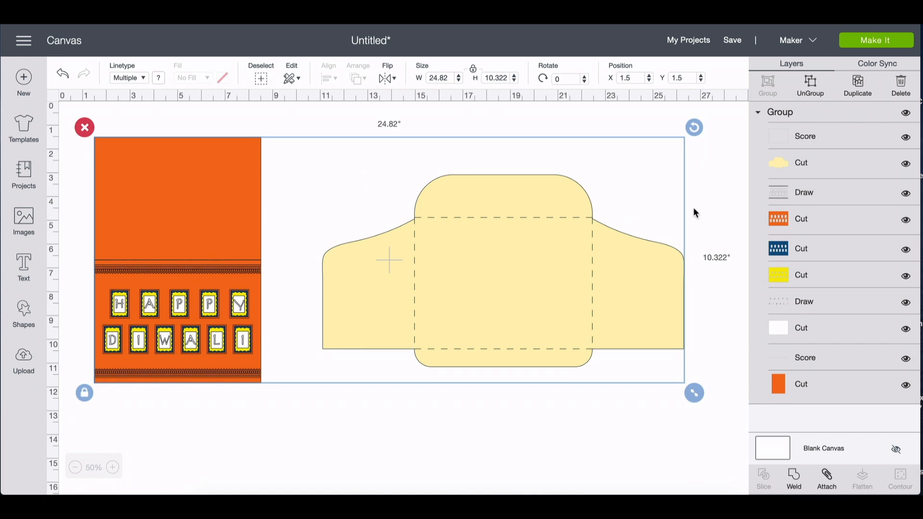
pyautogui.click(810, 82)
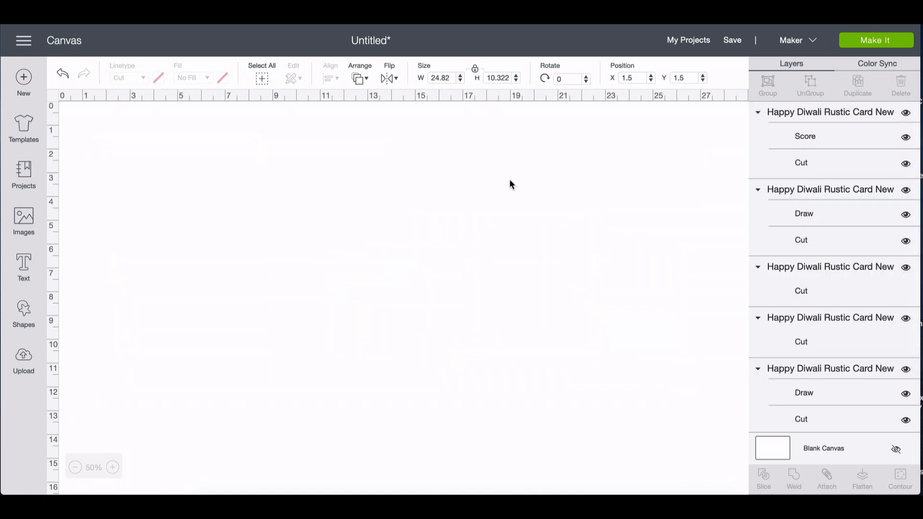
pyautogui.moveTo(288, 127); pyautogui.dragTo(594, 451)
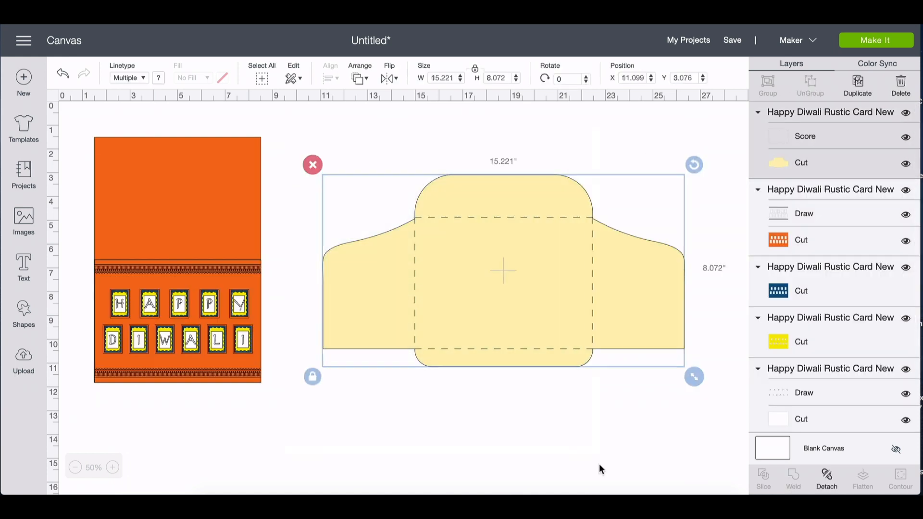
pyautogui.press('Delete')
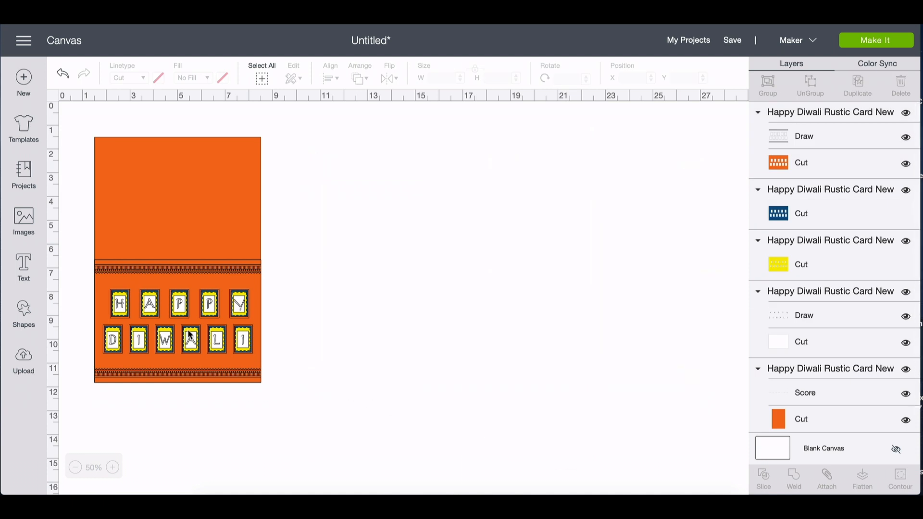
# - Move the plain orange card base with its score line away from the decorative layers and delete those layers
pyautogui.moveTo(176, 214); pyautogui.dragTo(471, 213)
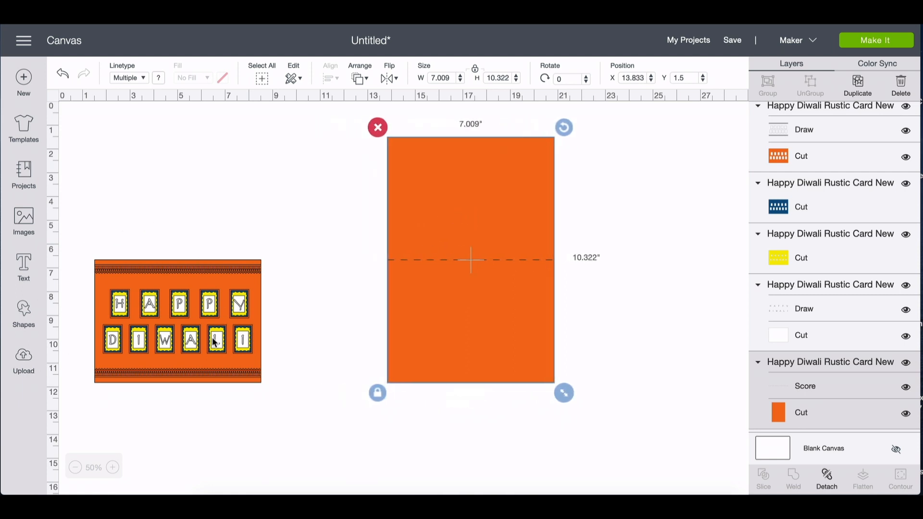
pyautogui.moveTo(84, 208); pyautogui.dragTo(275, 403)
pyautogui.press('Delete')
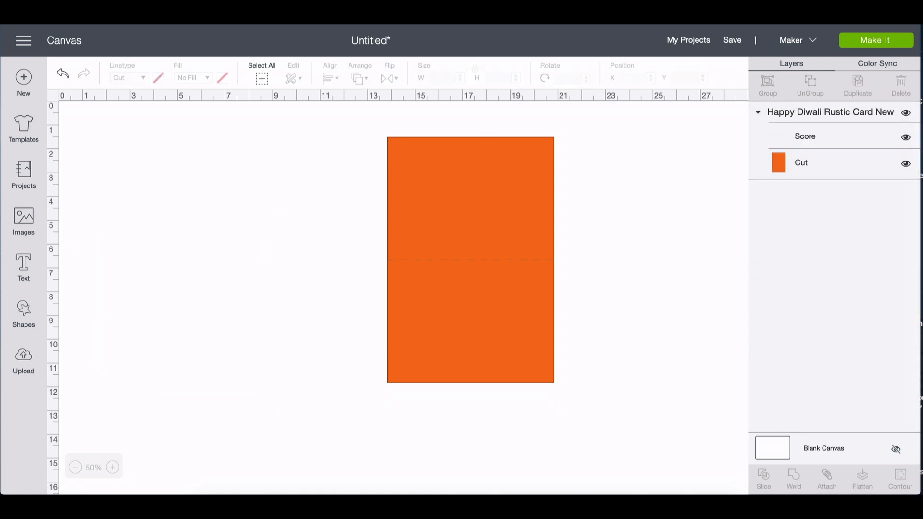
# - Move the card base to X 11, set its height to 4.25 in, unlock its proportions and set its width to 3.5 in
pyautogui.moveTo(421, 231); pyautogui.dragTo(379, 232)
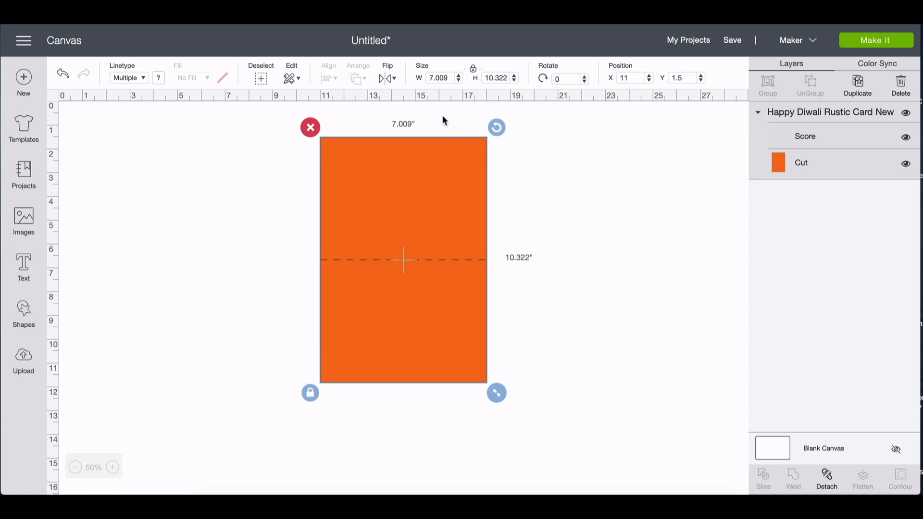
pyautogui.moveTo(508, 79); pyautogui.dragTo(474, 78)
pyautogui.write('4.25')
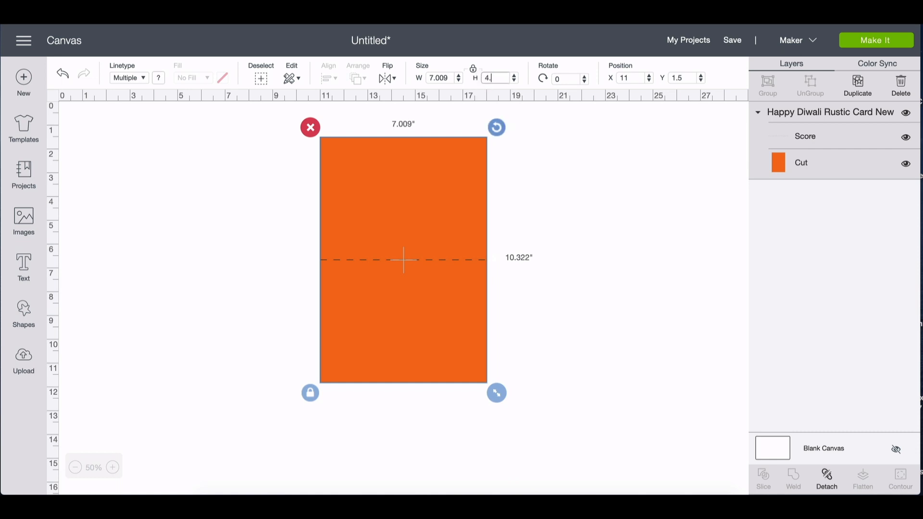
pyautogui.click(474, 73)
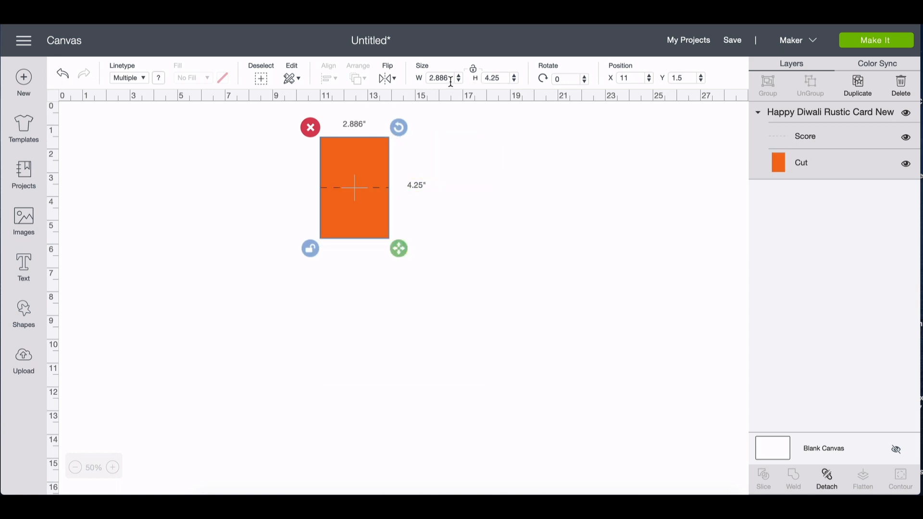
pyautogui.click(451, 80)
pyautogui.write('3.5')
pyautogui.press('Return')
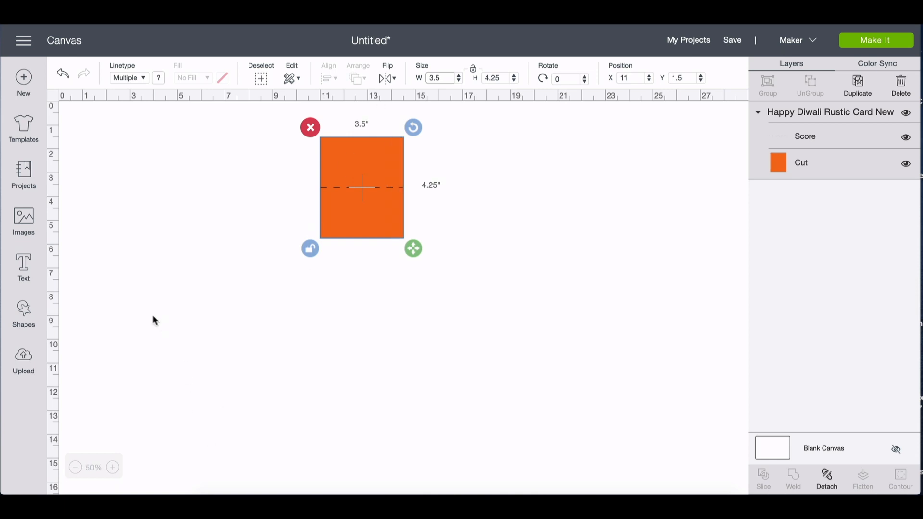
# - Move the resized card base to about X 4.1, Y 1.6 on the canvas
pyautogui.click(113, 468)
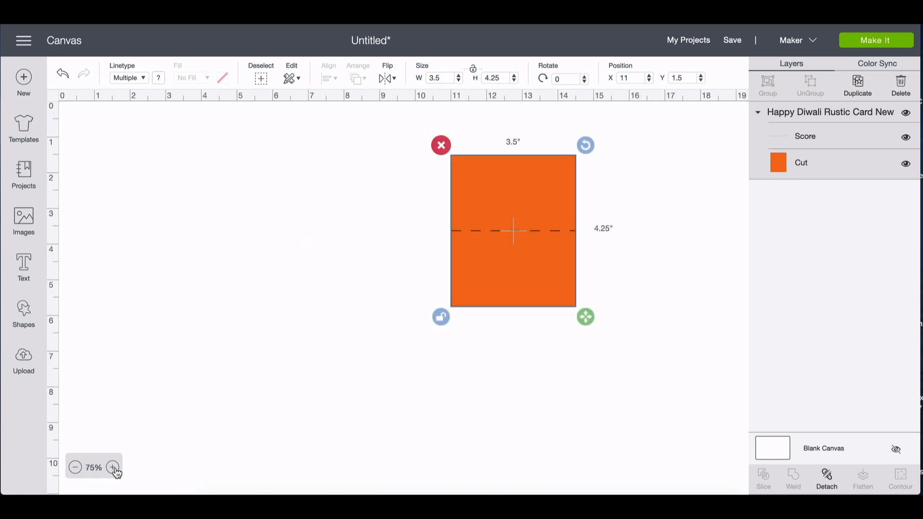
pyautogui.click(113, 467)
pyautogui.moveTo(644, 243); pyautogui.dragTo(345, 239)
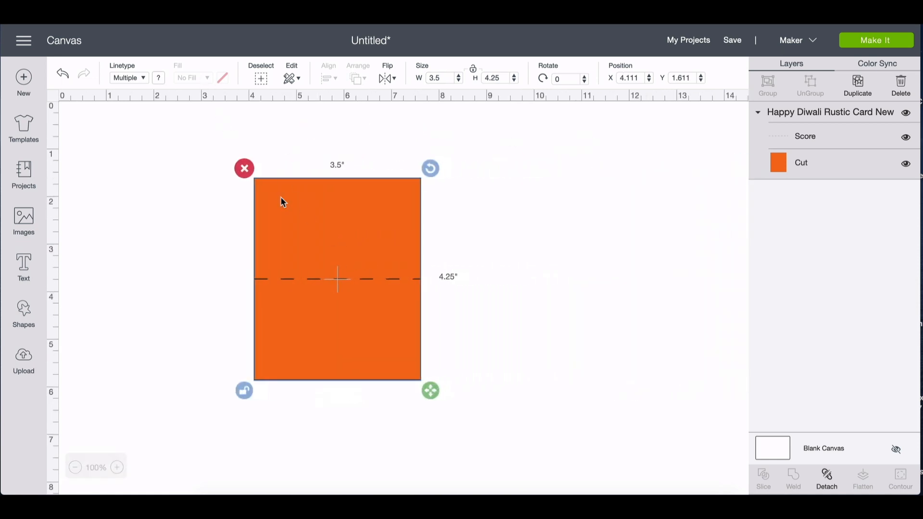
# - Change the material color of the card's cut layer to white
pyautogui.click(811, 164)
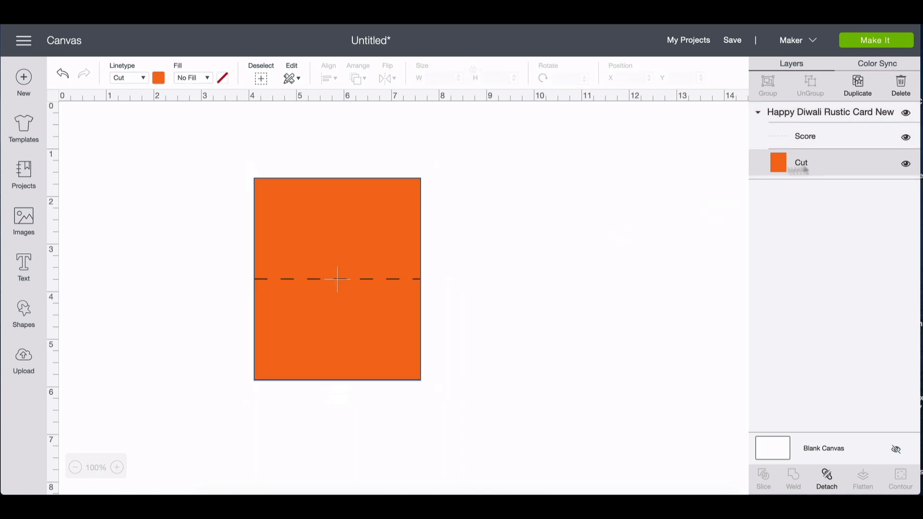
pyautogui.click(158, 81)
pyautogui.click(169, 199)
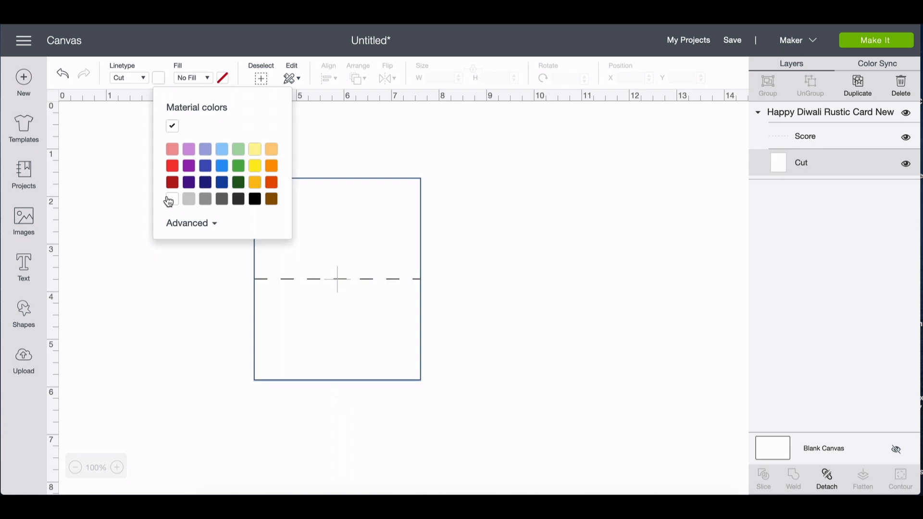
pyautogui.click(562, 263)
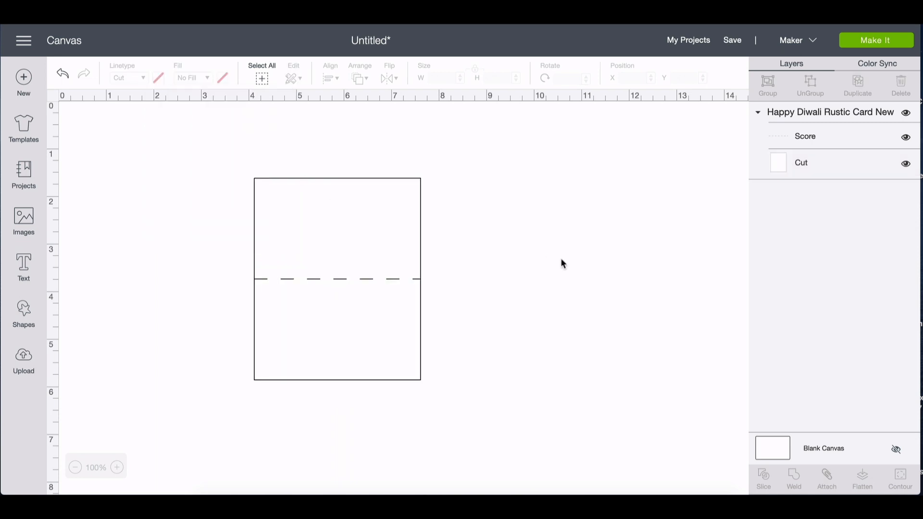
# - Show the canvas grid and move the card to about Y 1.9, lining up its score line near the 4-inch gridline
pyautogui.click(351, 307)
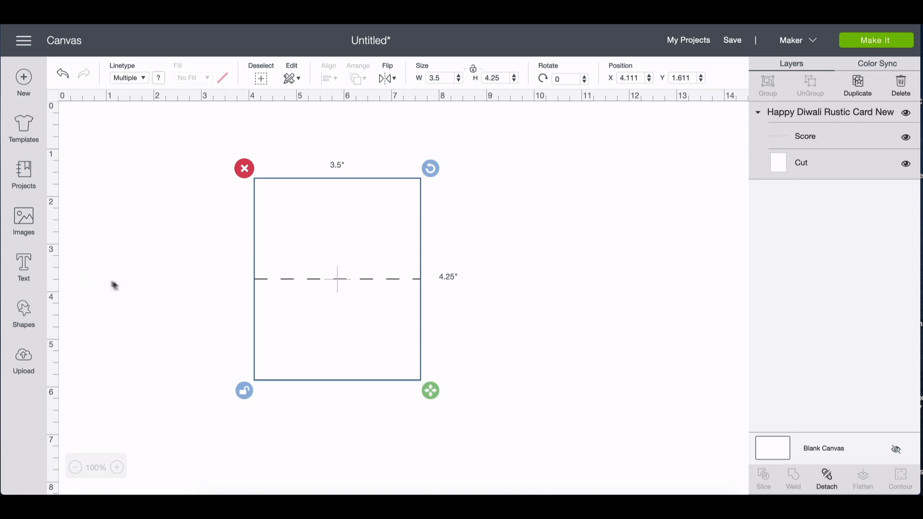
pyautogui.click(57, 99)
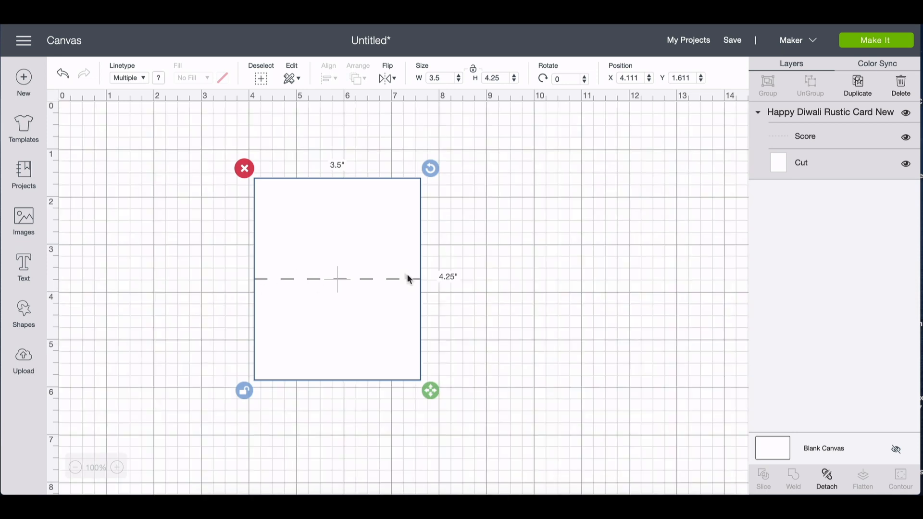
pyautogui.moveTo(361, 235); pyautogui.dragTo(362, 248)
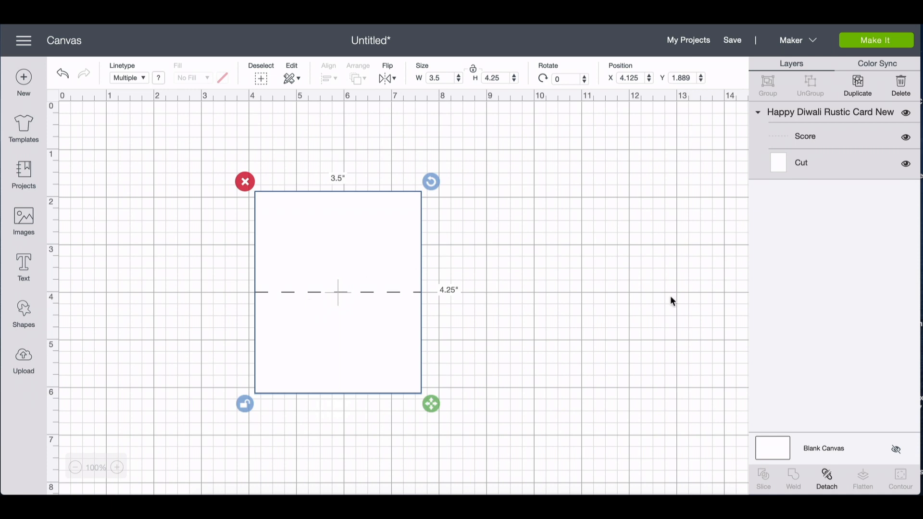
# - Detach the score line from the card's cut layer and add a text containing the guest's first name
pyautogui.click(827, 476)
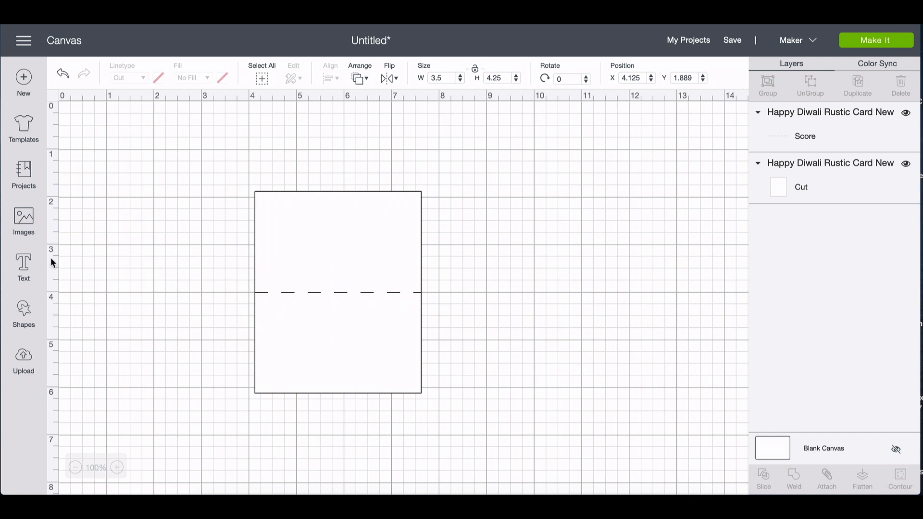
pyautogui.click(25, 274)
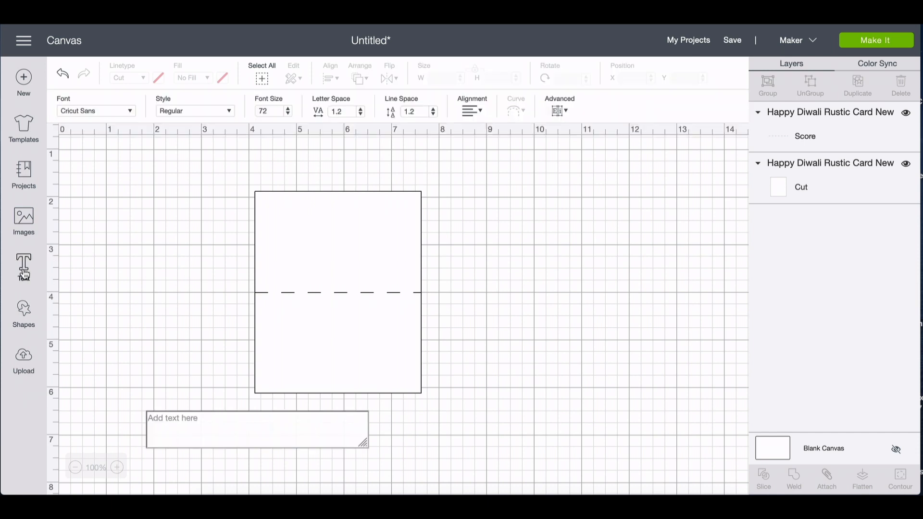
pyautogui.write('Jennifer')
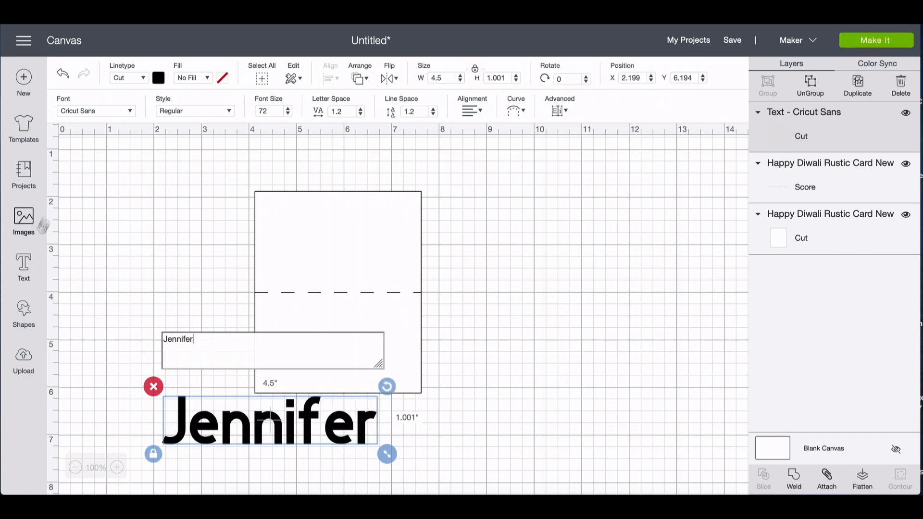
# - Set the name text's font to Samantha Upright and move it beside the card to about X 8.5, Y 4.4
pyautogui.click(128, 111)
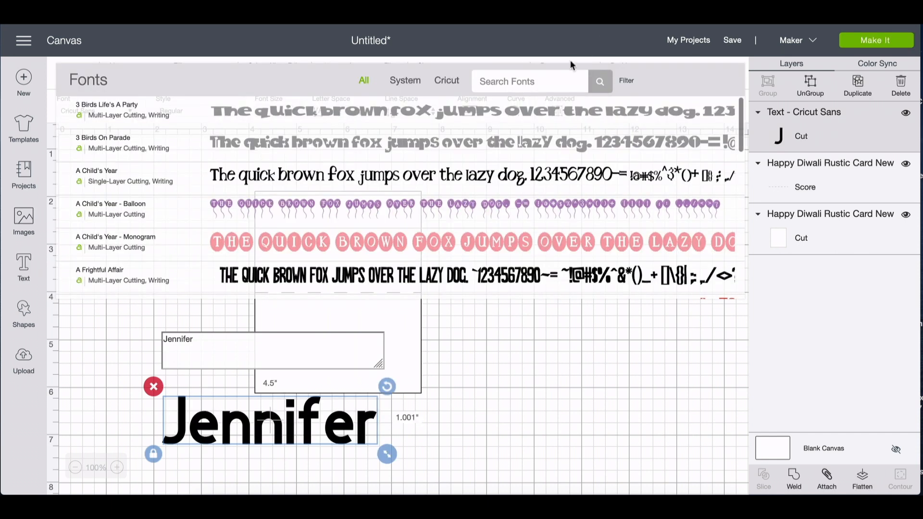
pyautogui.click(563, 77)
pyautogui.write('sama')
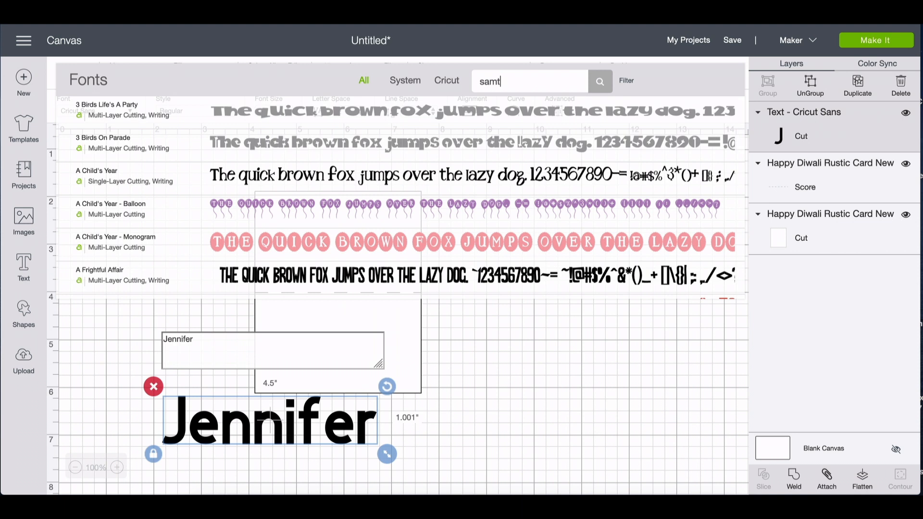
pyautogui.write('ntha')
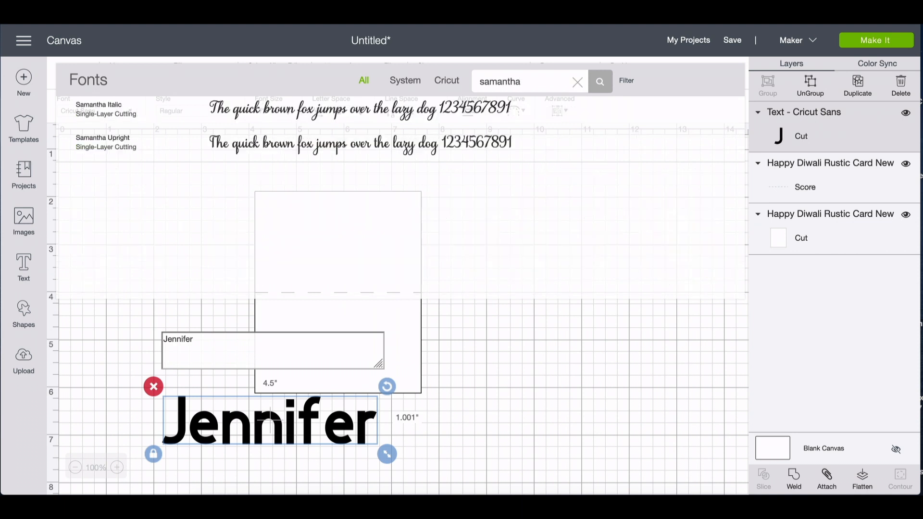
pyautogui.click(341, 154)
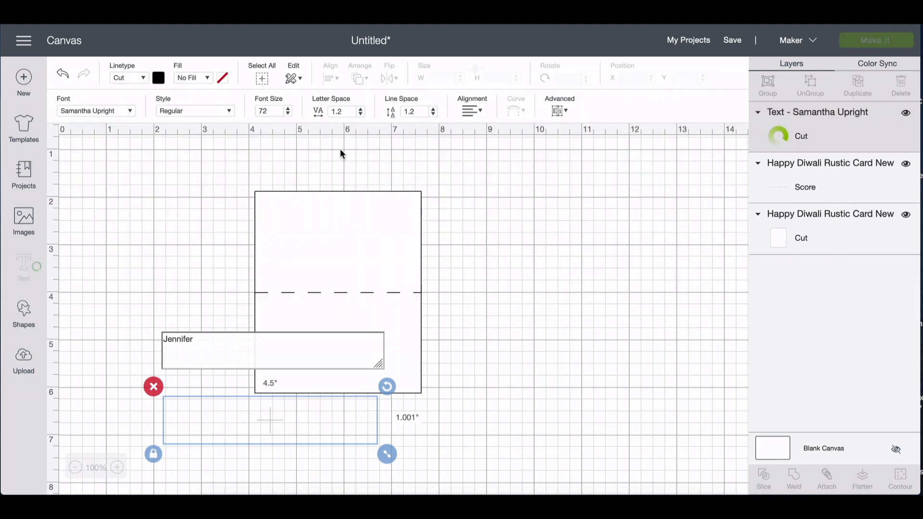
pyautogui.moveTo(203, 426); pyautogui.dragTo(503, 339)
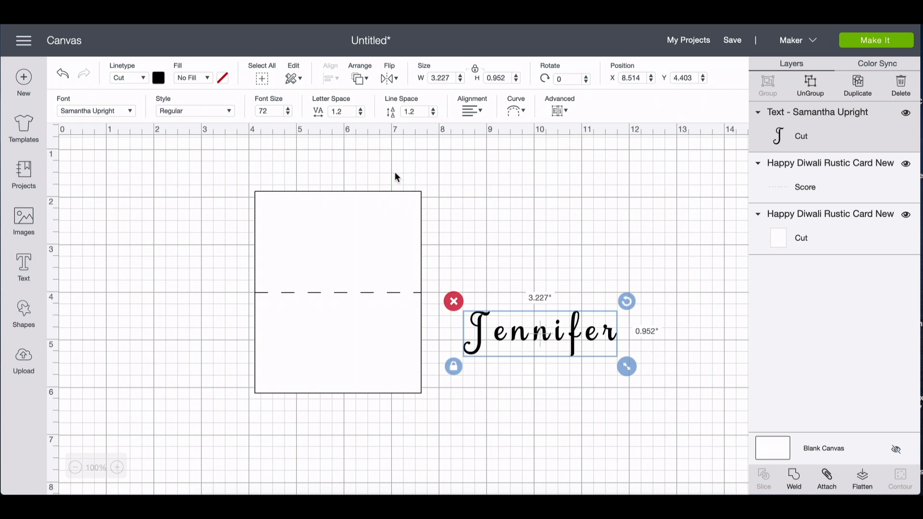
# - Reduce the name text's letter spacing to -0.2 so its script letters join
pyautogui.click(350, 112)
pyautogui.moveTo(351, 111); pyautogui.dragTo(325, 114)
pyautogui.write('-1')
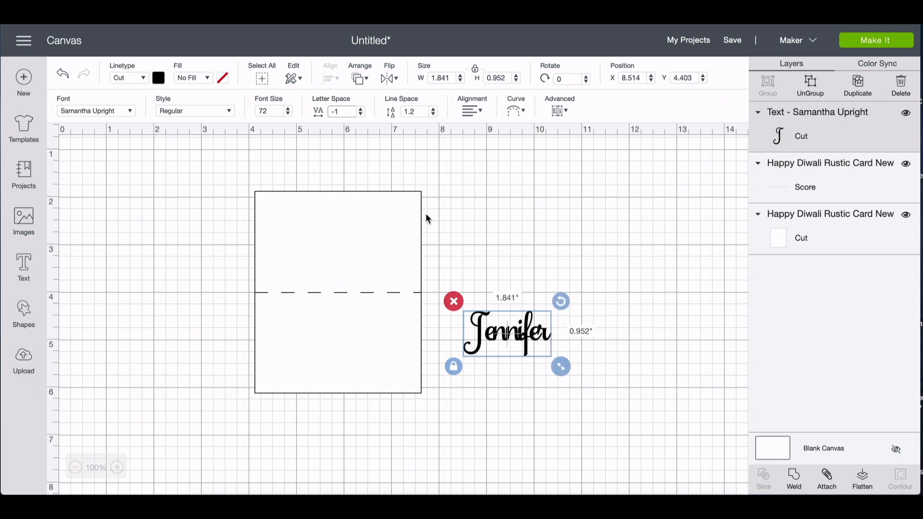
pyautogui.click(361, 110)
pyautogui.click(361, 110)
pyautogui.click(362, 109)
pyautogui.click(361, 110)
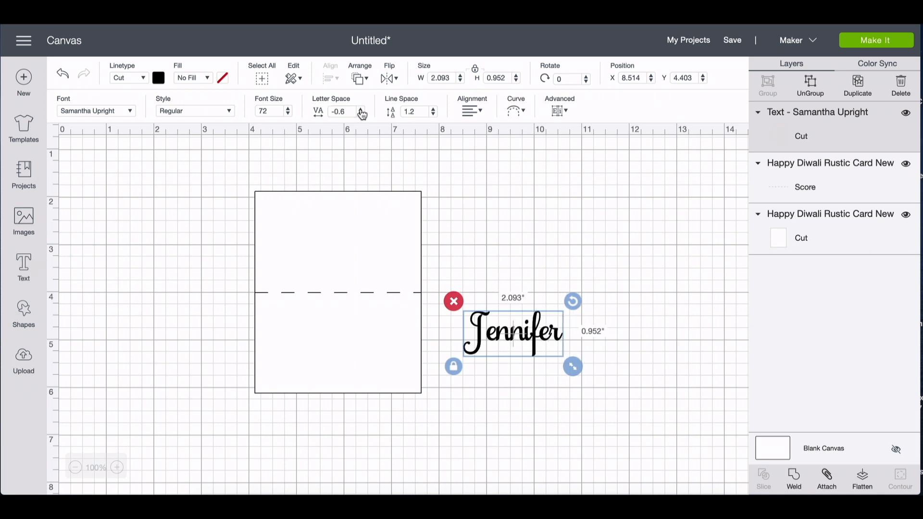
pyautogui.click(361, 110)
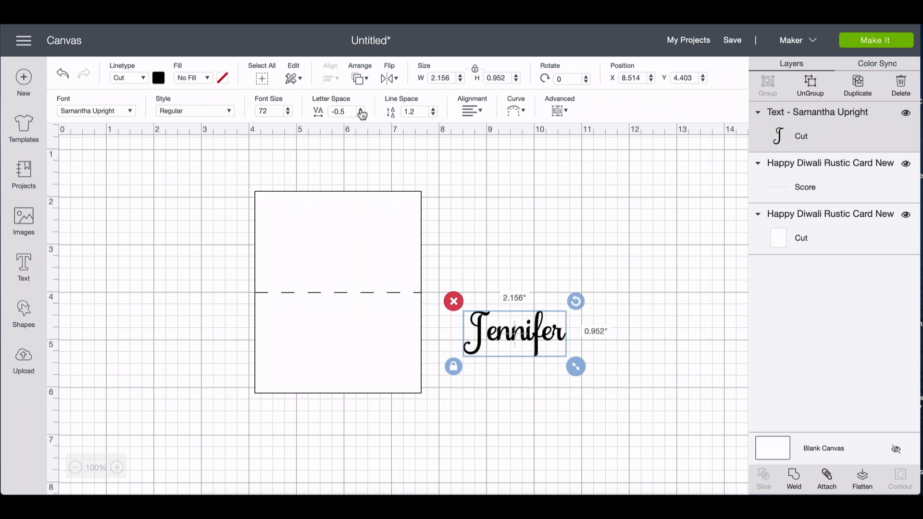
pyautogui.click(361, 110)
pyautogui.click(361, 110)
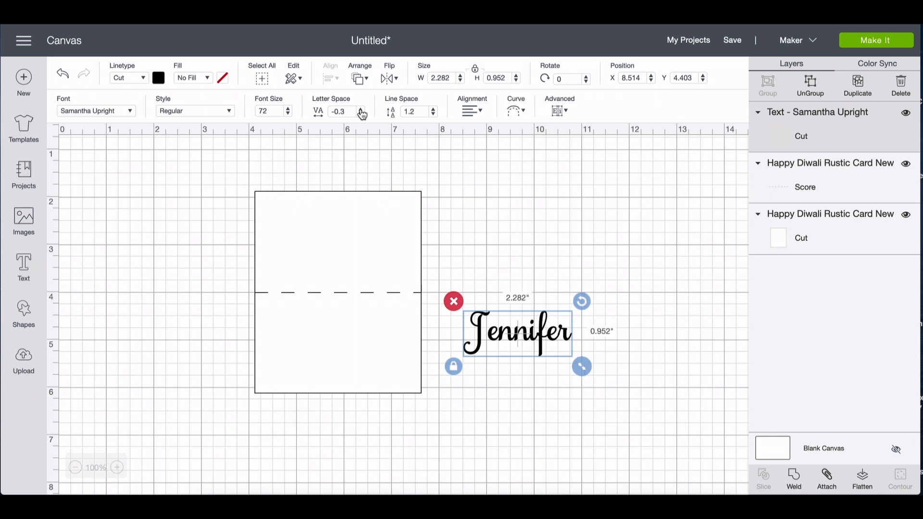
pyautogui.click(361, 111)
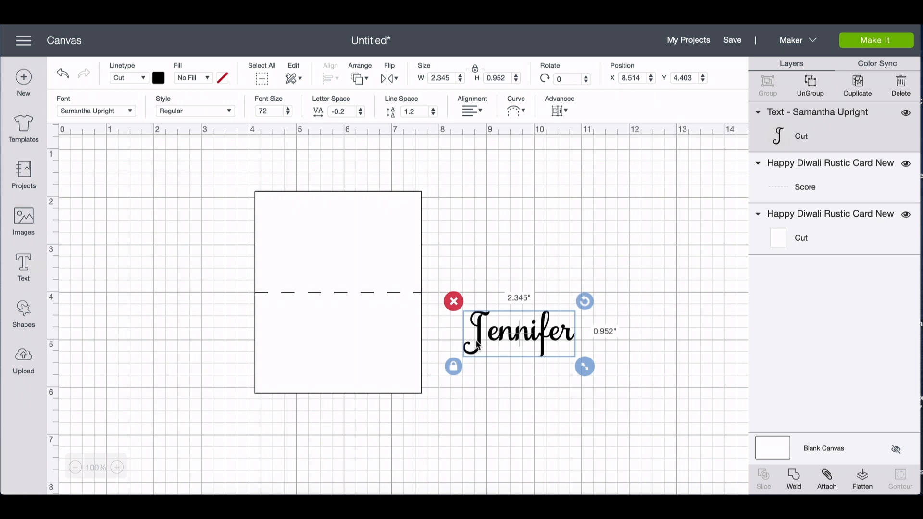
# - Ungroup the name into individual letters and move its first letter closer to the second, to about X 8.6
pyautogui.click(557, 112)
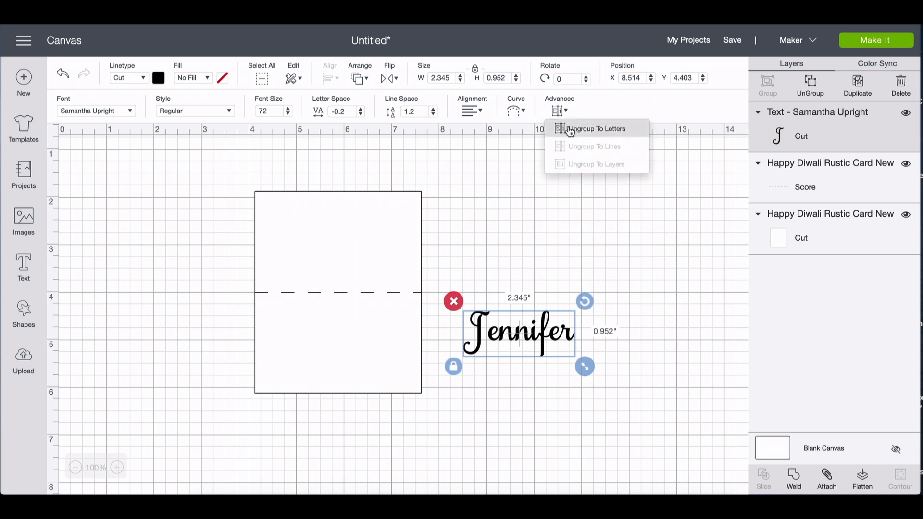
pyautogui.click(570, 129)
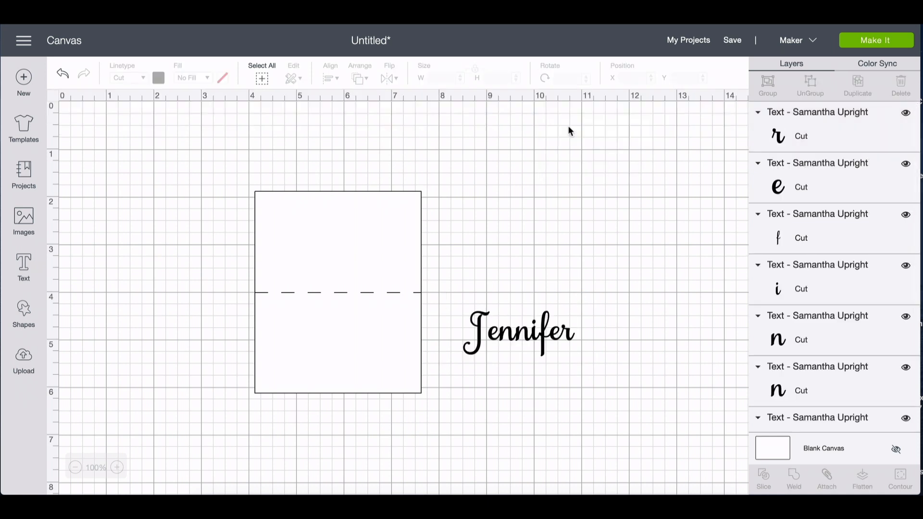
pyautogui.click(528, 338)
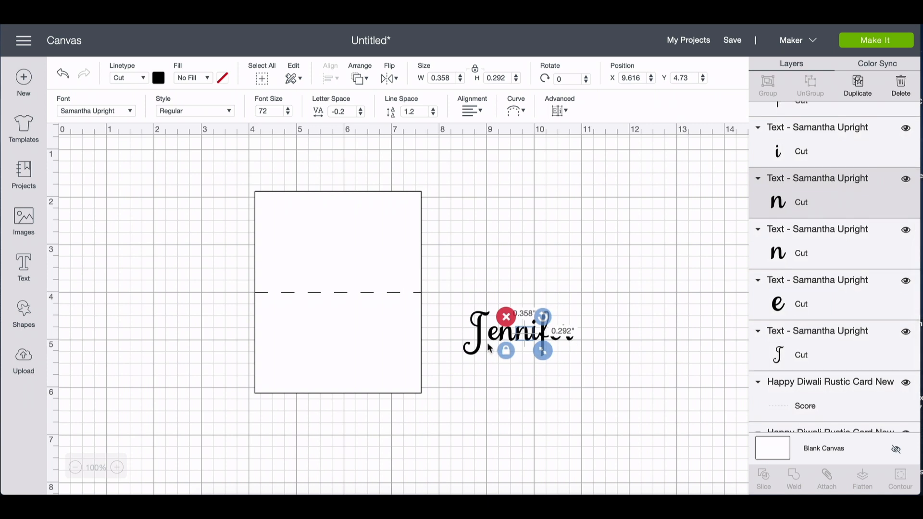
pyautogui.moveTo(482, 347); pyautogui.dragTo(485, 344)
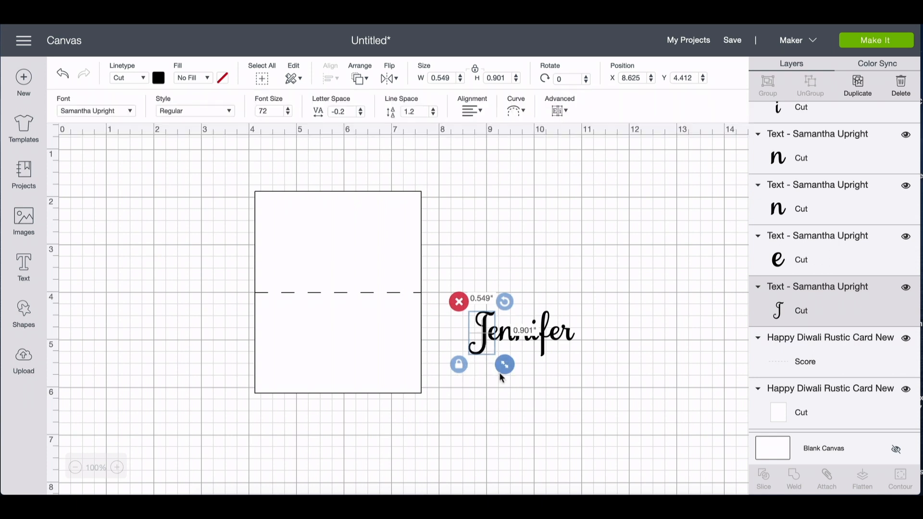
pyautogui.click(501, 375)
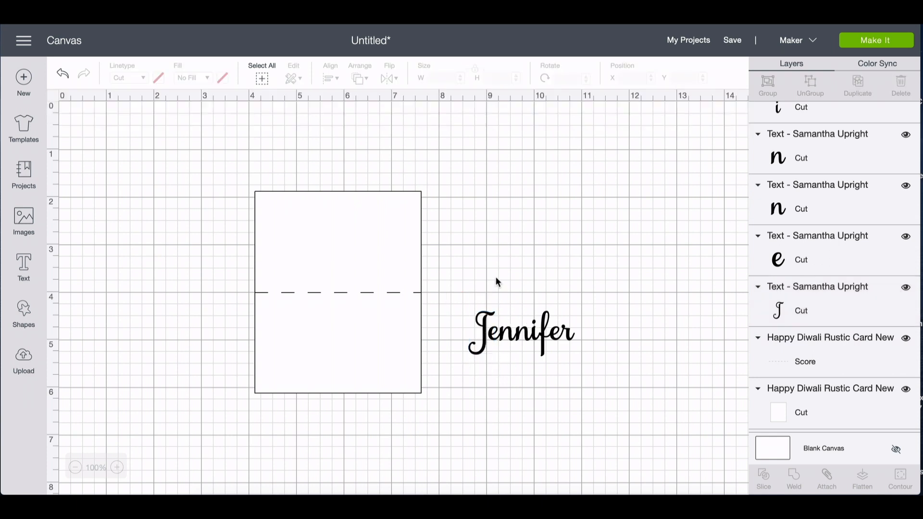
# - Weld all the name's letters together and place the name below the card's score line at about X 4.8, Y 4.5
pyautogui.moveTo(453, 291); pyautogui.dragTo(594, 367)
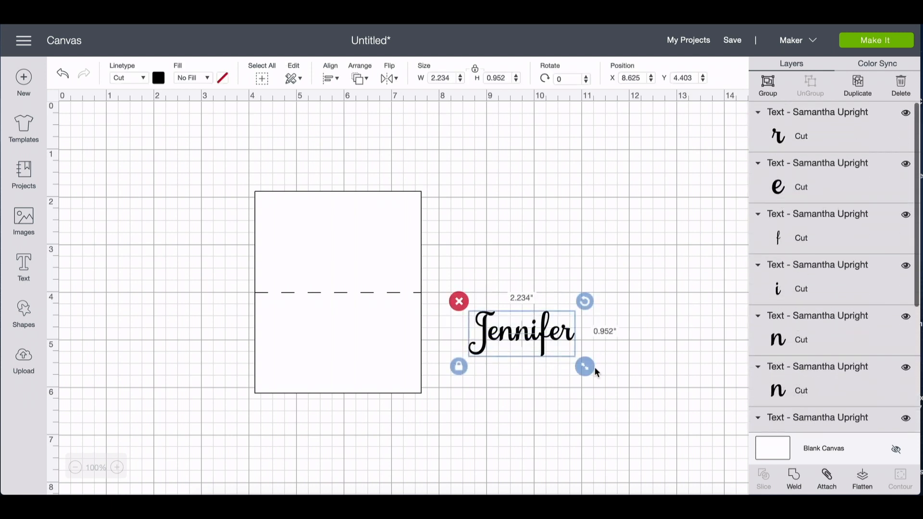
pyautogui.click(796, 473)
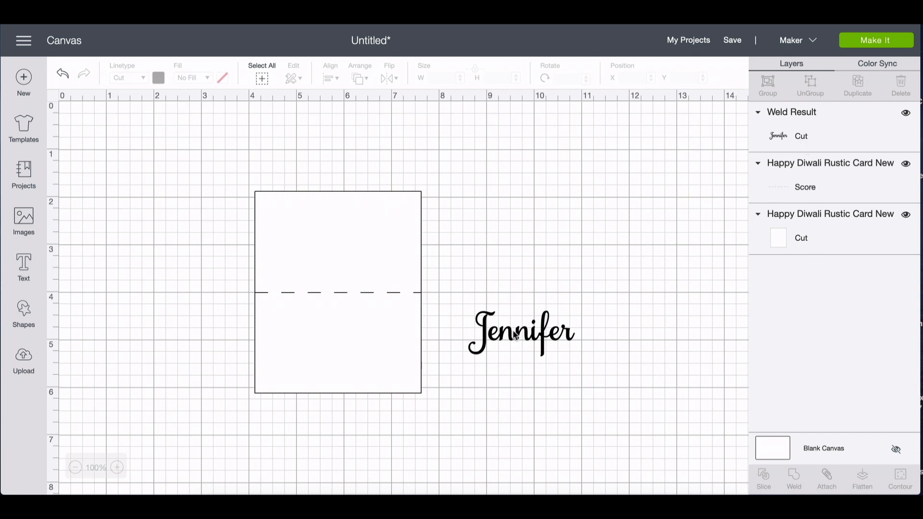
pyautogui.moveTo(516, 335); pyautogui.dragTo(346, 342)
pyautogui.click(283, 390)
pyautogui.click(383, 342)
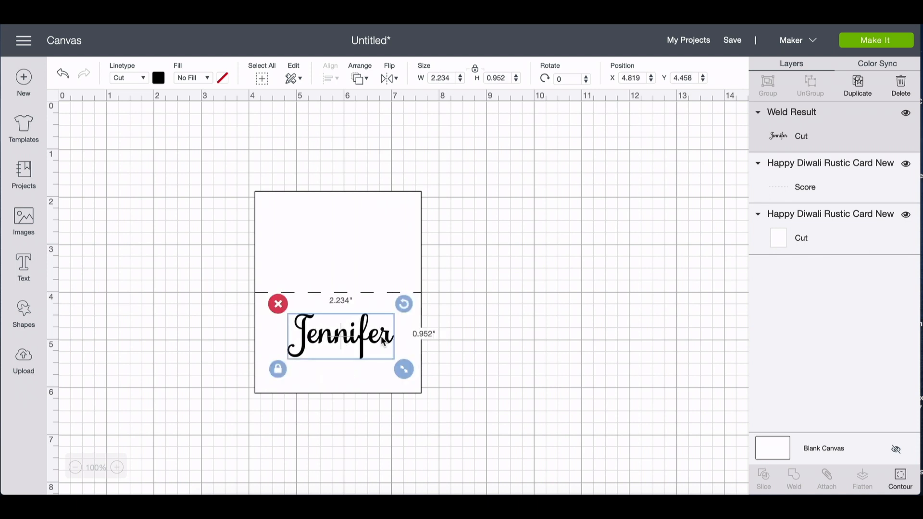
# - Add a text reading "Table 1" below the card and set its font to Bertham Pro Regular
pyautogui.click(27, 270)
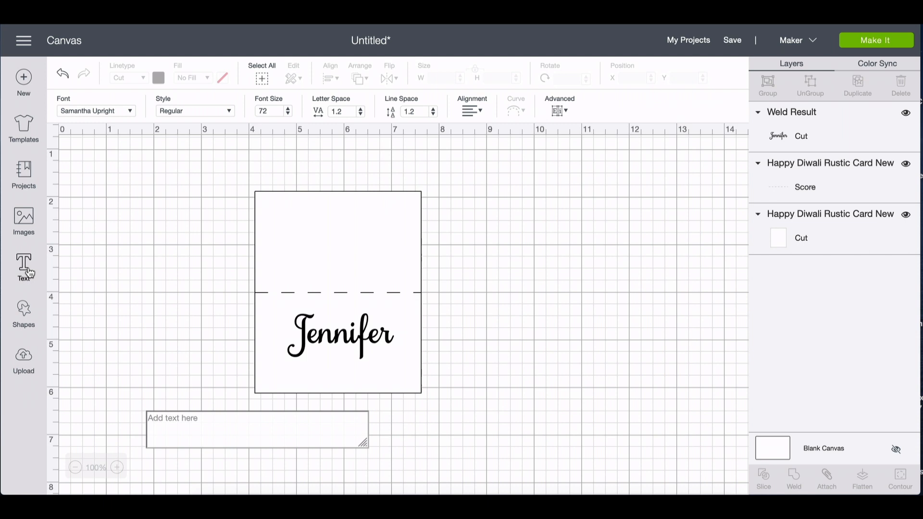
pyautogui.write('Table')
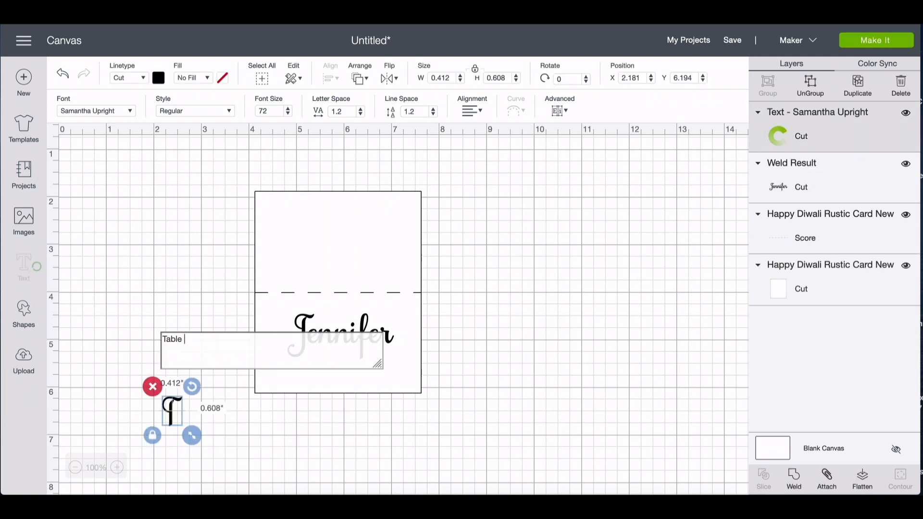
pyautogui.write(' 1')
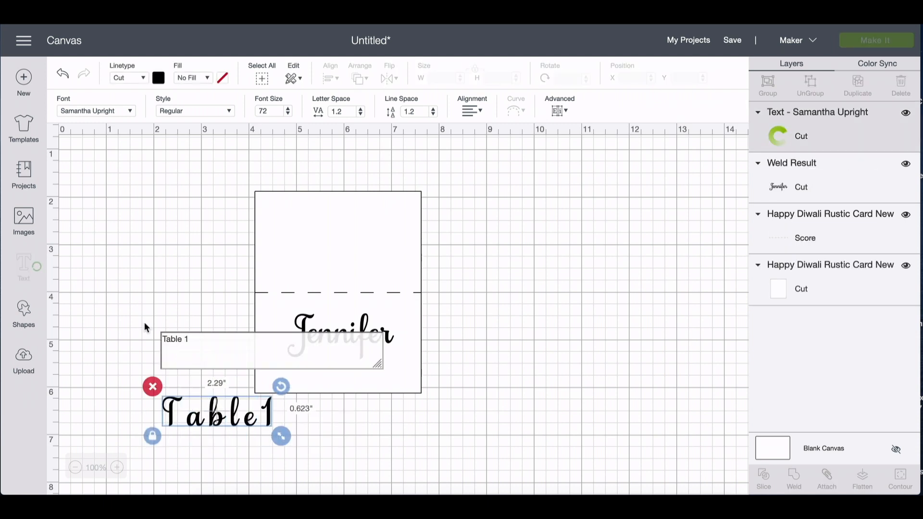
pyautogui.moveTo(212, 418); pyautogui.dragTo(215, 433)
pyautogui.click(100, 110)
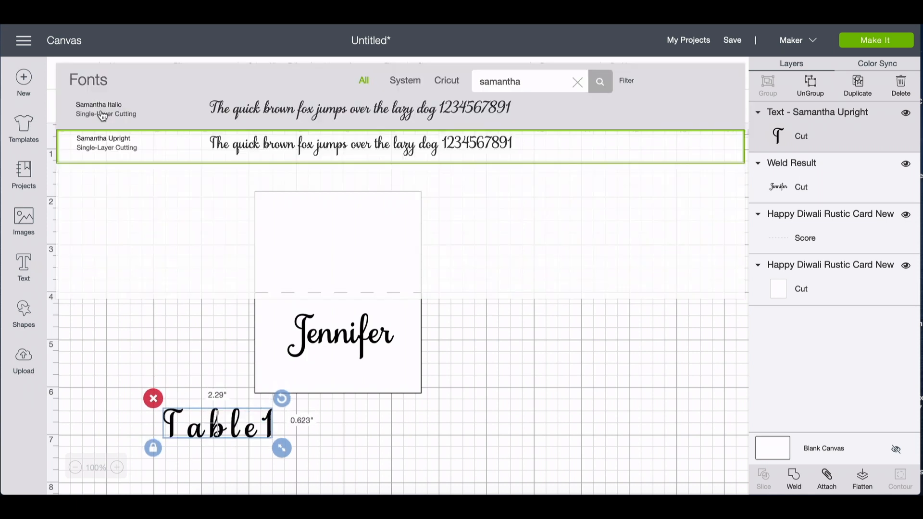
pyautogui.doubleClick(535, 81)
pyautogui.write('ber')
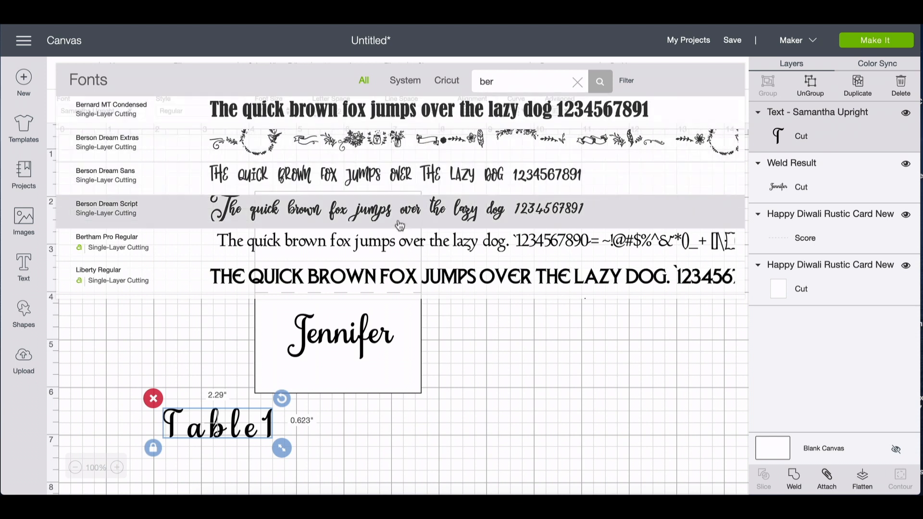
pyautogui.click(399, 243)
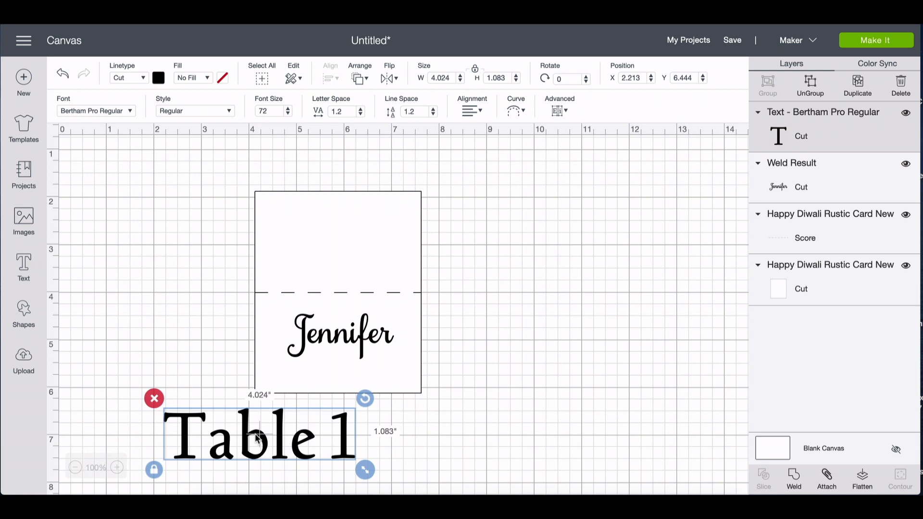
# - Shrink the "Table 1" text to about 1 inch wide and center it under the name on the card
pyautogui.moveTo(365, 469); pyautogui.dragTo(248, 443)
pyautogui.moveTo(204, 423); pyautogui.dragTo(340, 383)
pyautogui.moveTo(391, 399); pyautogui.dragTo(346, 382)
pyautogui.click(363, 464)
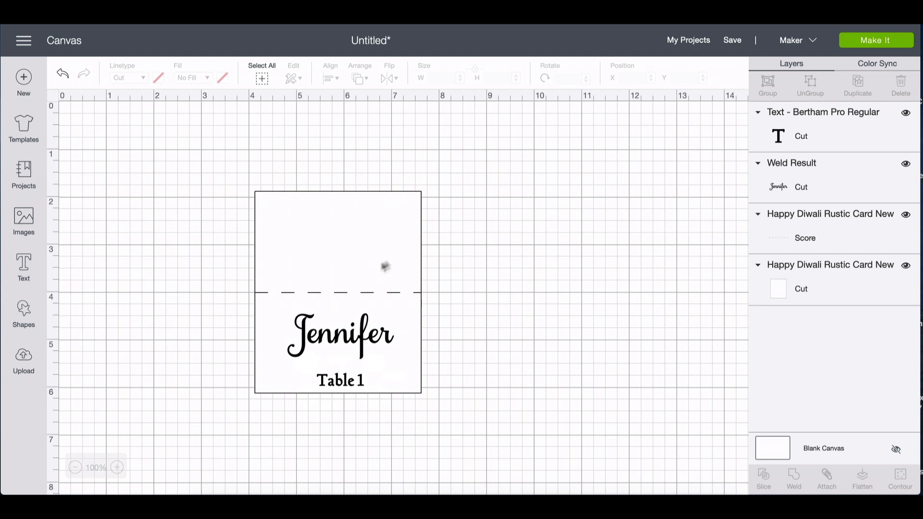
# - Flatten the name, the "Table 1" text and the card's cut layer into one printable layer, leaving out the score line
pyautogui.click(779, 190)
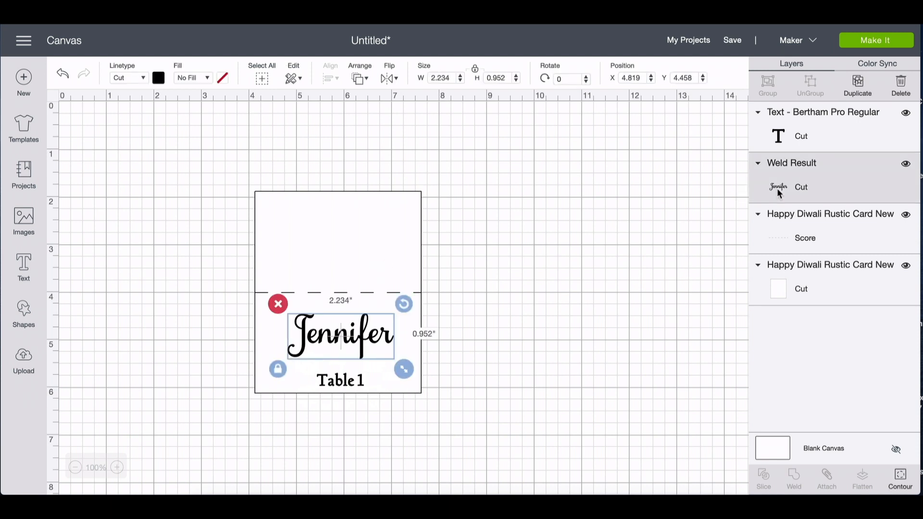
pyautogui.keyDown('shift'); pyautogui.click(793, 136); pyautogui.keyUp('shift')
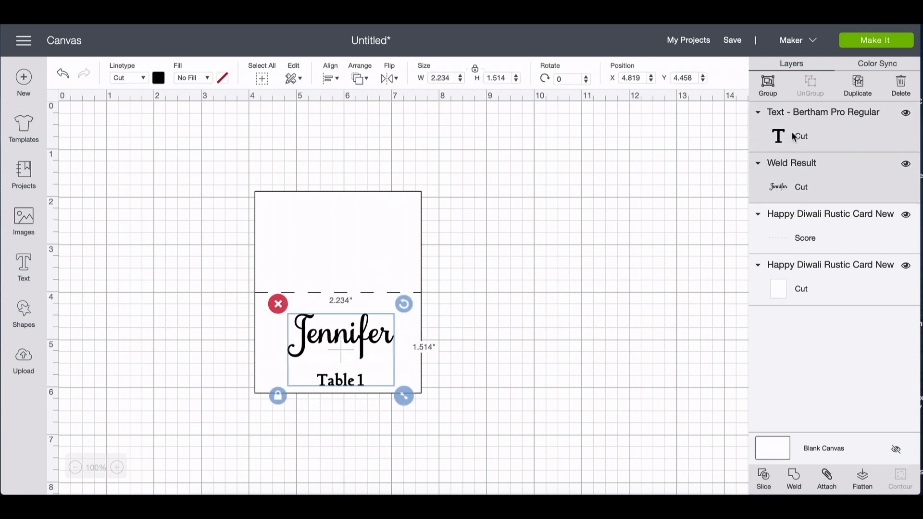
pyautogui.keyDown('shift'); pyautogui.click(787, 284); pyautogui.keyUp('shift')
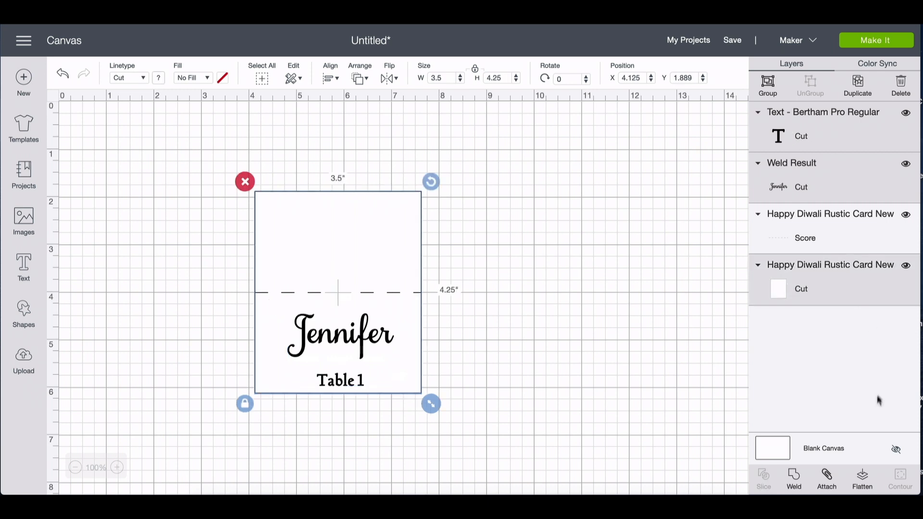
pyautogui.click(863, 483)
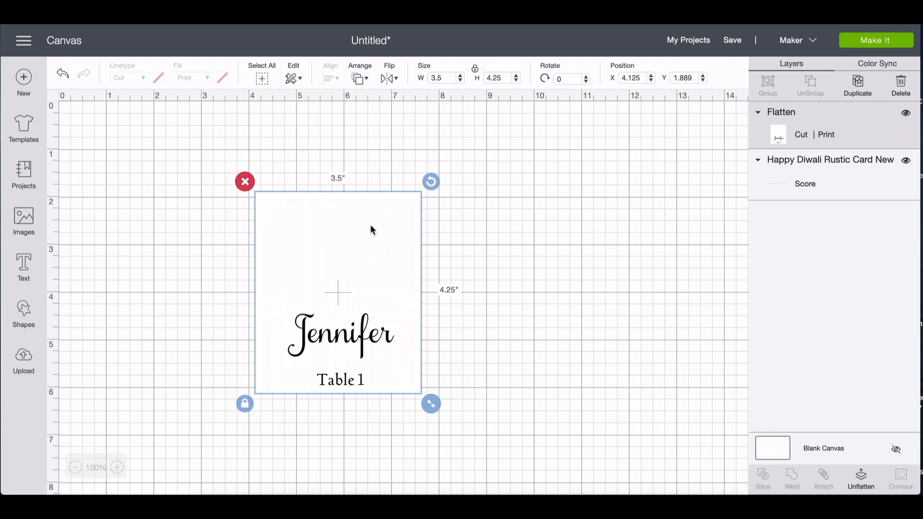
# - Send the flattened card layer to the back and attach the score line to it
pyautogui.click(367, 79)
pyautogui.click(370, 102)
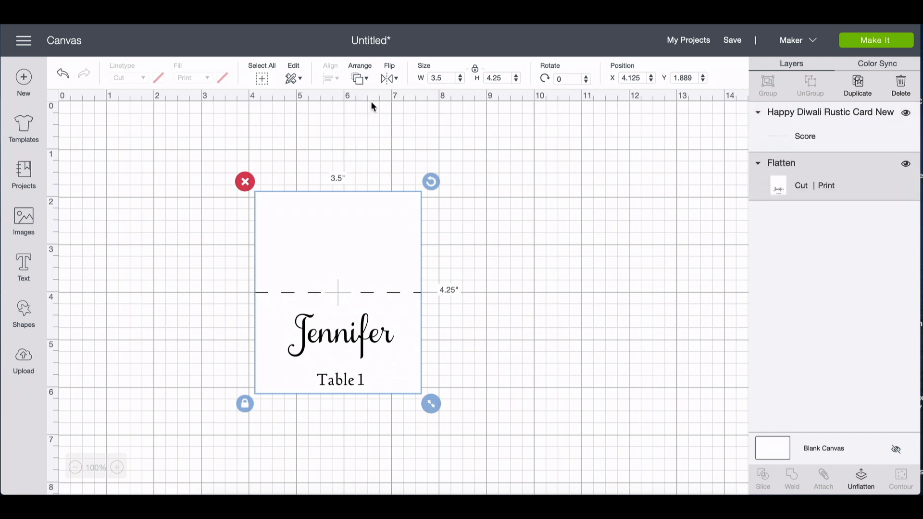
pyautogui.click(320, 167)
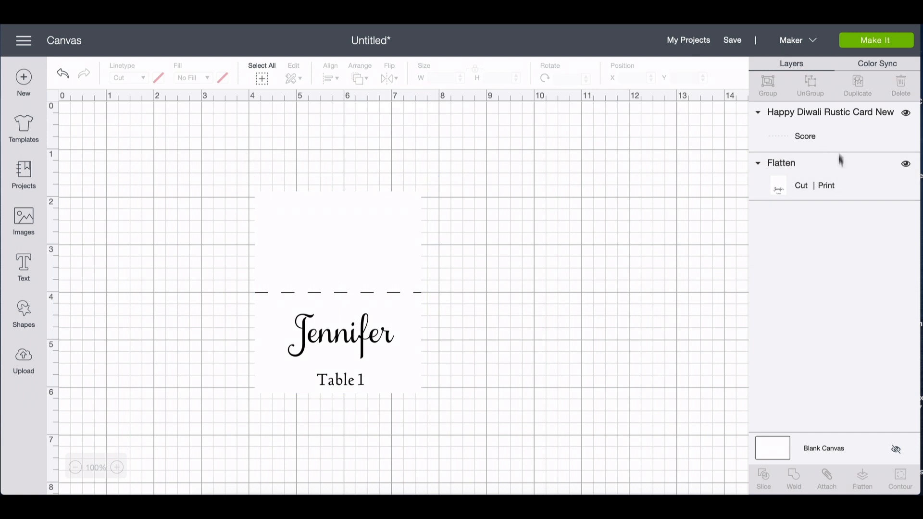
pyautogui.moveTo(243, 172); pyautogui.dragTo(450, 434)
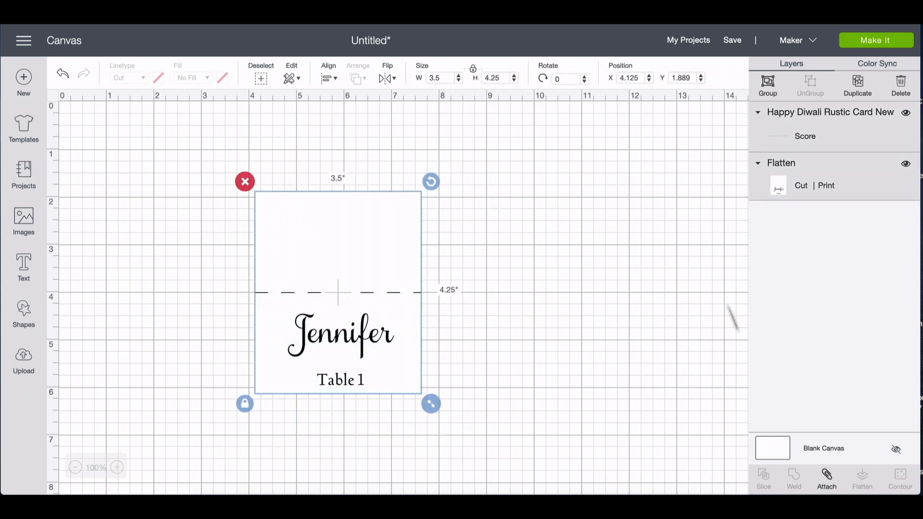
pyautogui.click(827, 475)
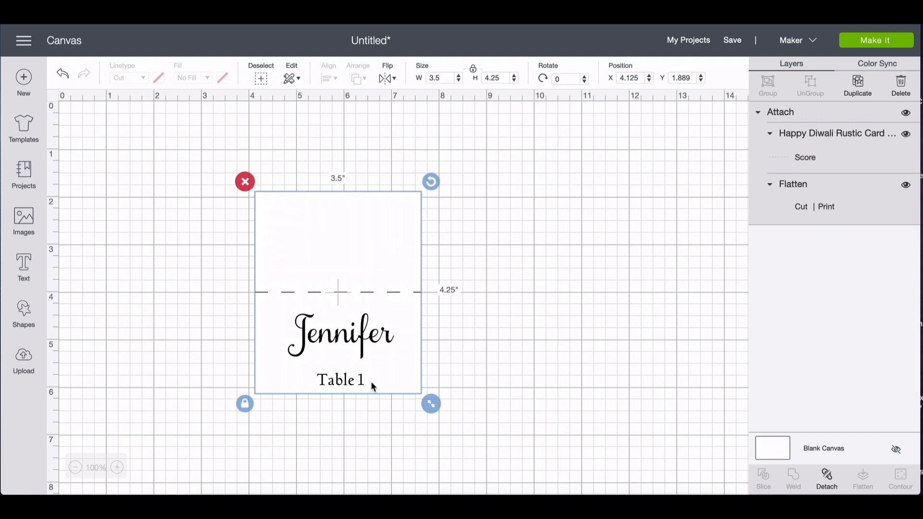
# - Move the attached place card to about X 1.0, Y 1.8 and duplicate it
pyautogui.moveTo(353, 258)
pyautogui.mouseDown()
pyautogui.moveTo(358, 198)
pyautogui.moveTo(412, 320)
pyautogui.moveTo(339, 210)
pyautogui.moveTo(349, 262)
pyautogui.mouseUp()
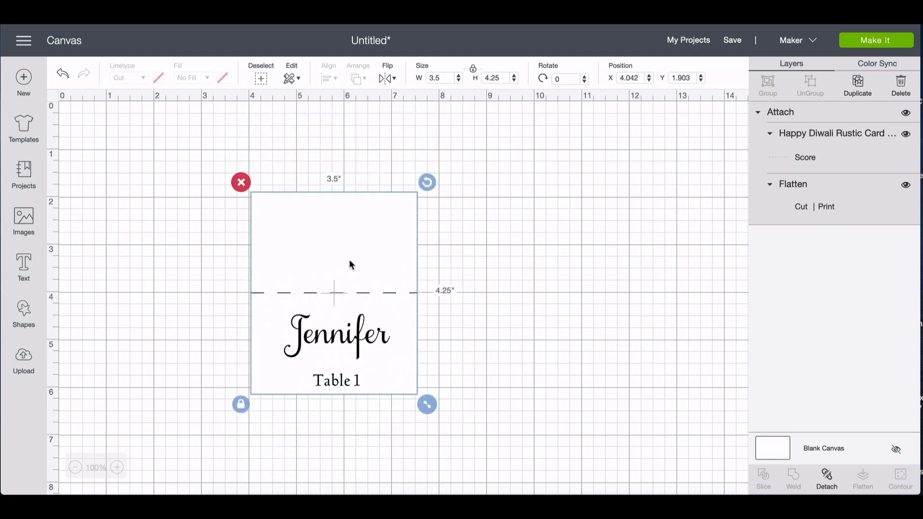
pyautogui.moveTo(353, 361); pyautogui.dragTo(197, 346)
pyautogui.click(864, 92)
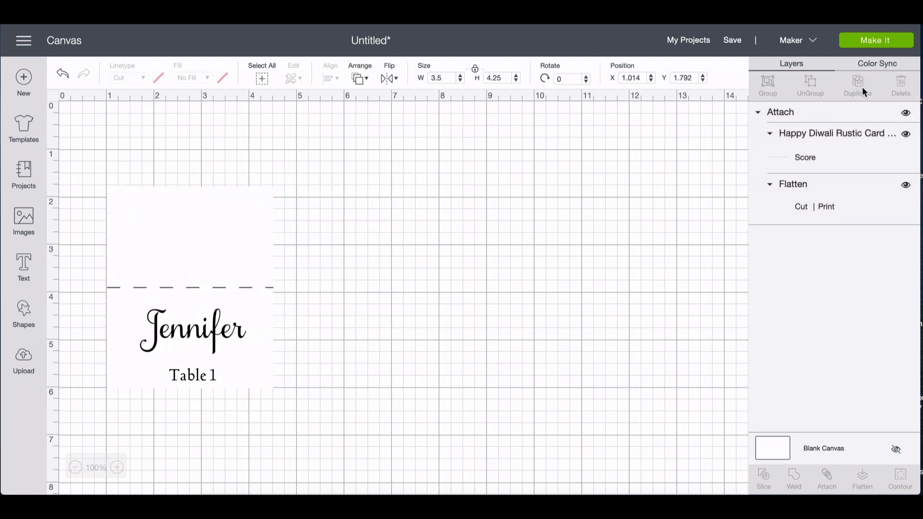
# - Move the duplicate card to about X 6.65, Y 1.8, and detach and unflatten its layers
pyautogui.moveTo(173, 233); pyautogui.dragTo(432, 225)
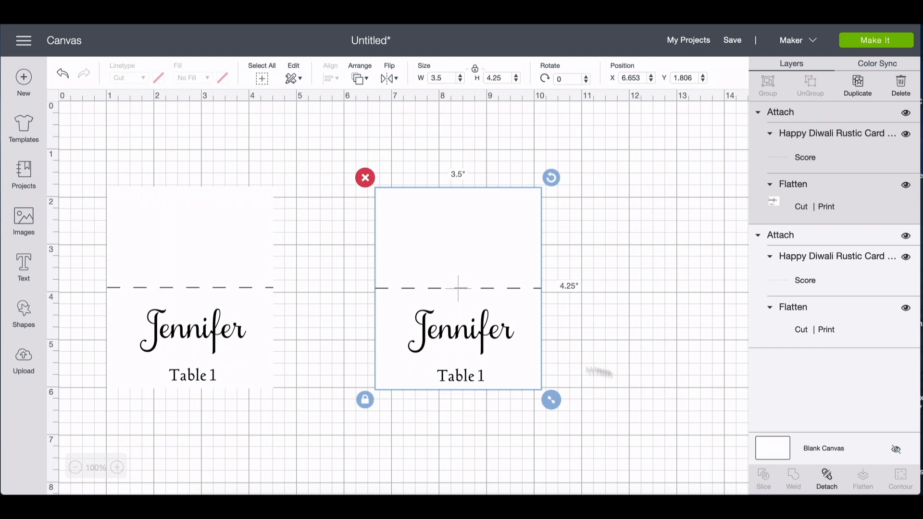
pyautogui.click(827, 477)
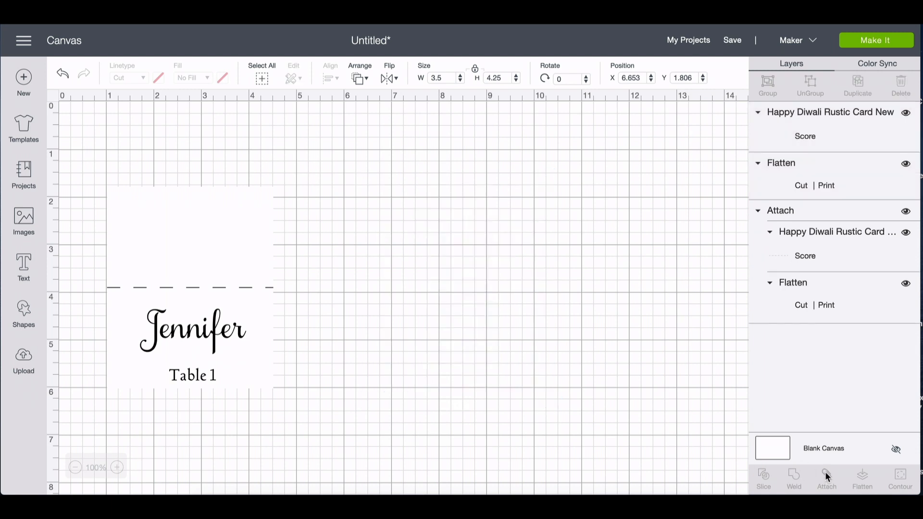
pyautogui.click(467, 339)
pyautogui.click(862, 480)
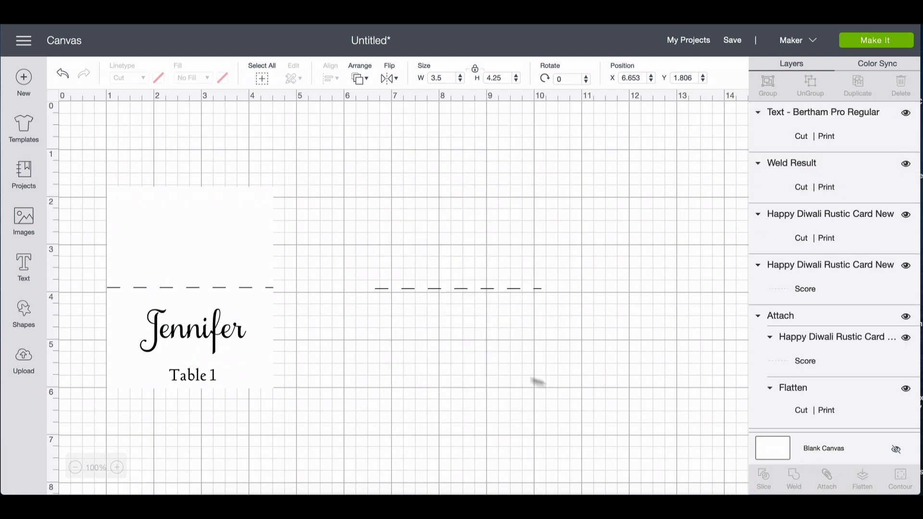
# - Delete the guest name and the "Table 1" text from the duplicate card
pyautogui.click(474, 339)
pyautogui.click(472, 337)
pyautogui.moveTo(473, 337); pyautogui.dragTo(632, 377)
pyautogui.press('Delete')
pyautogui.click(463, 376)
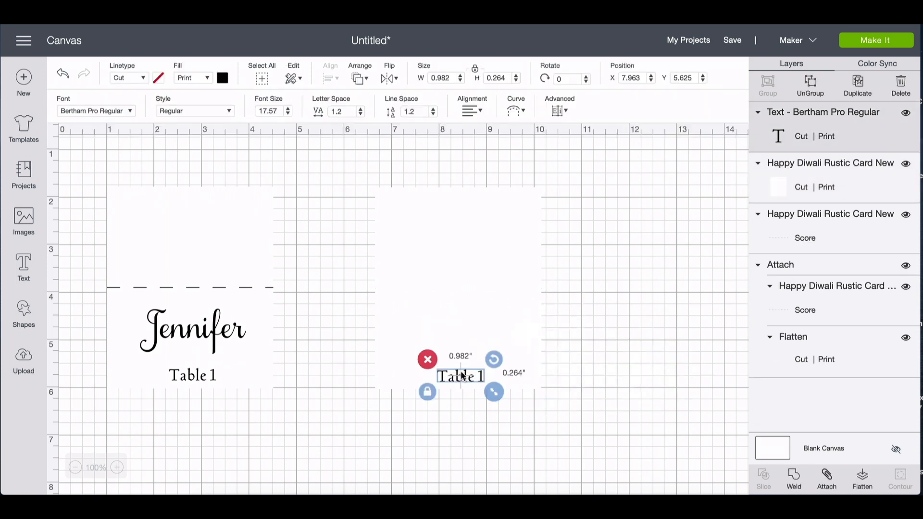
pyautogui.press('Delete')
# - Send the duplicate card's blank 3.5 x 4.25 inch base behind its score line
pyautogui.click(455, 300)
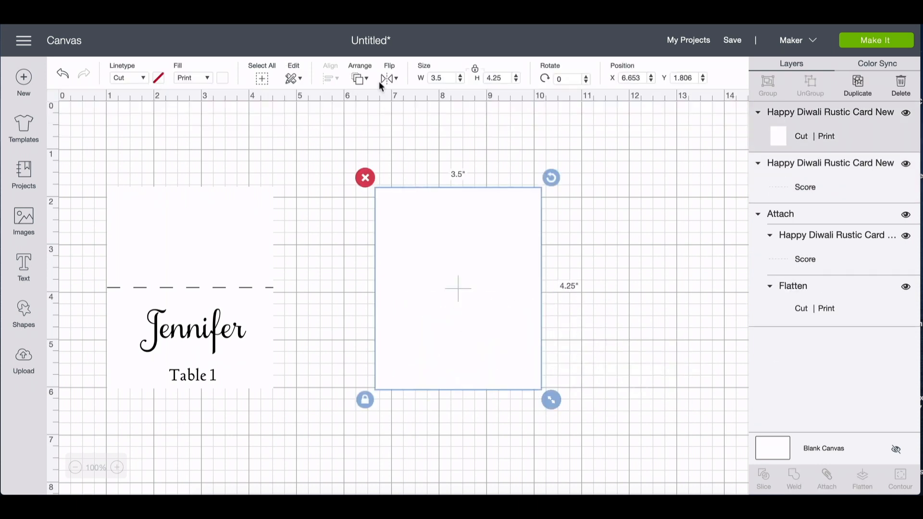
pyautogui.click(362, 79)
pyautogui.click(370, 100)
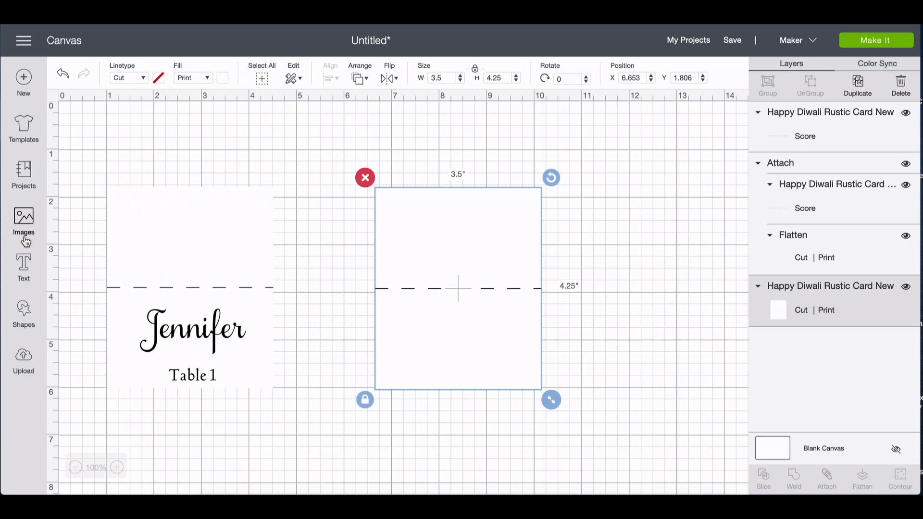
# - Find the gingerbread border with two gingerbread men and red and green hearts using the search "gingerbread", and insert it
pyautogui.click(24, 220)
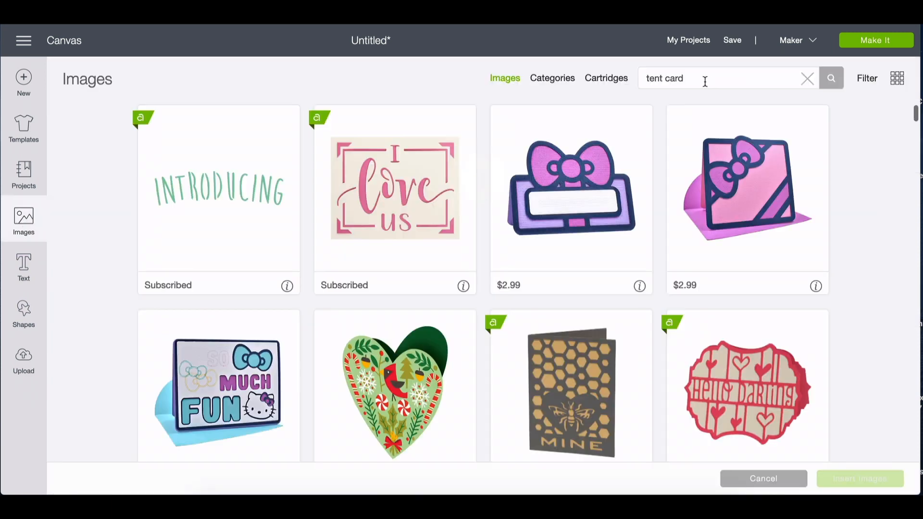
pyautogui.moveTo(705, 83); pyautogui.dragTo(631, 86)
pyautogui.write('gingerbread')
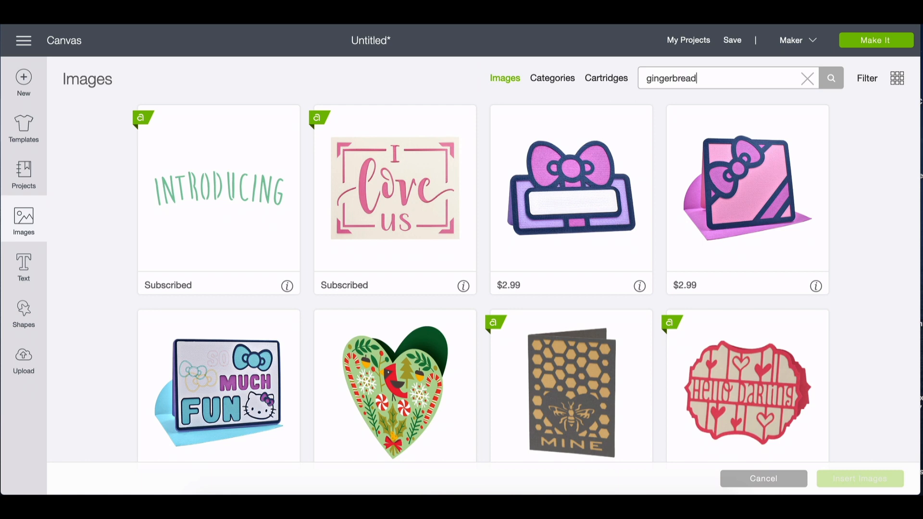
pyautogui.press('Return')
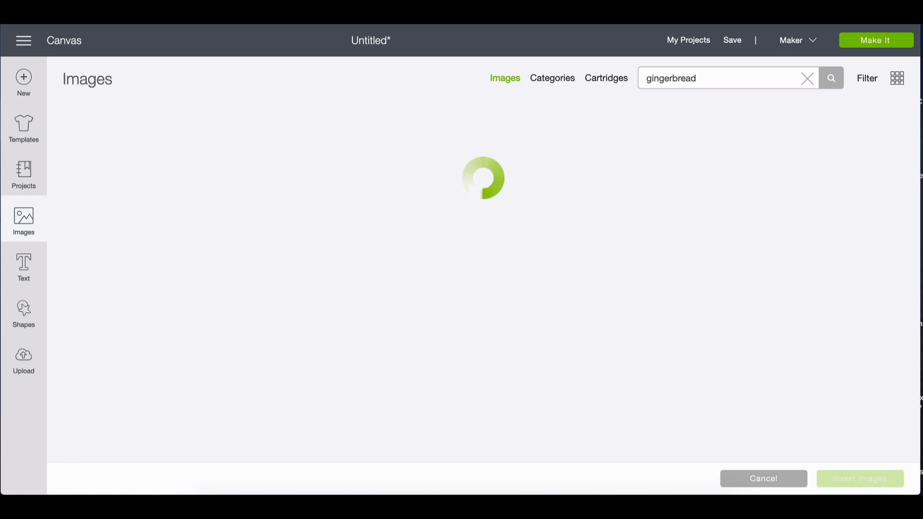
pyautogui.scroll(-15, 497, 171)
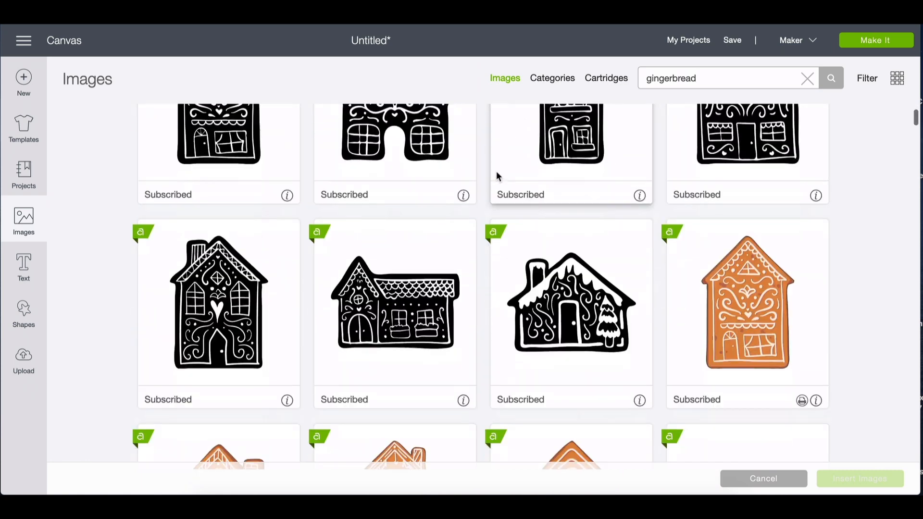
pyautogui.scroll(-15, 498, 176)
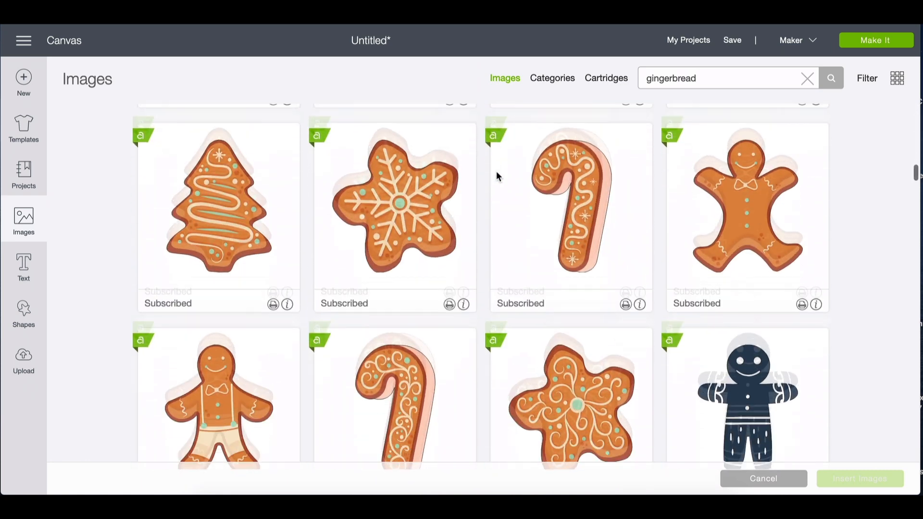
pyautogui.scroll(-15, 496, 176)
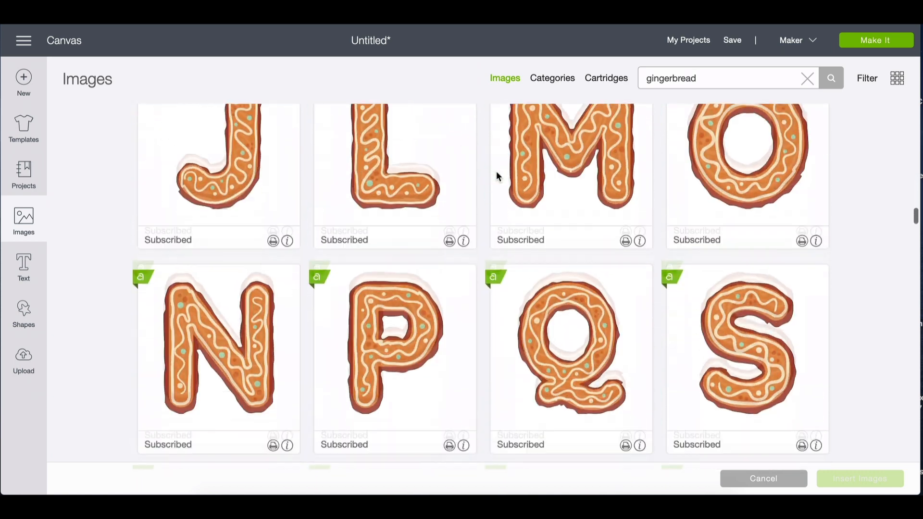
pyautogui.scroll(-10, 497, 176)
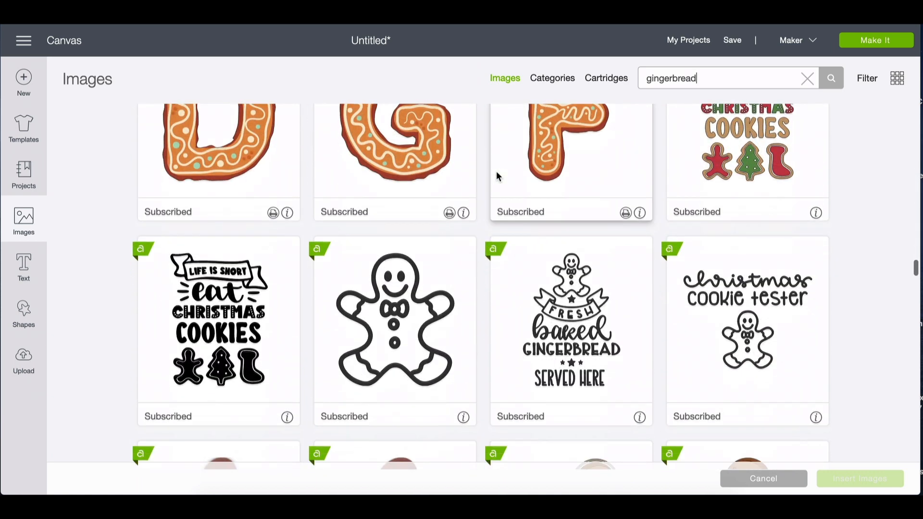
pyautogui.scroll(-8, 496, 171)
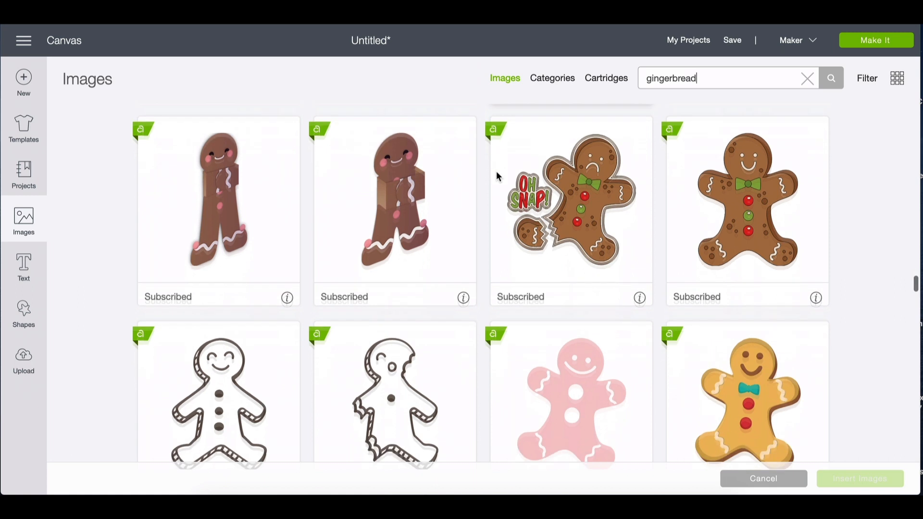
pyautogui.scroll(-12, 603, 154)
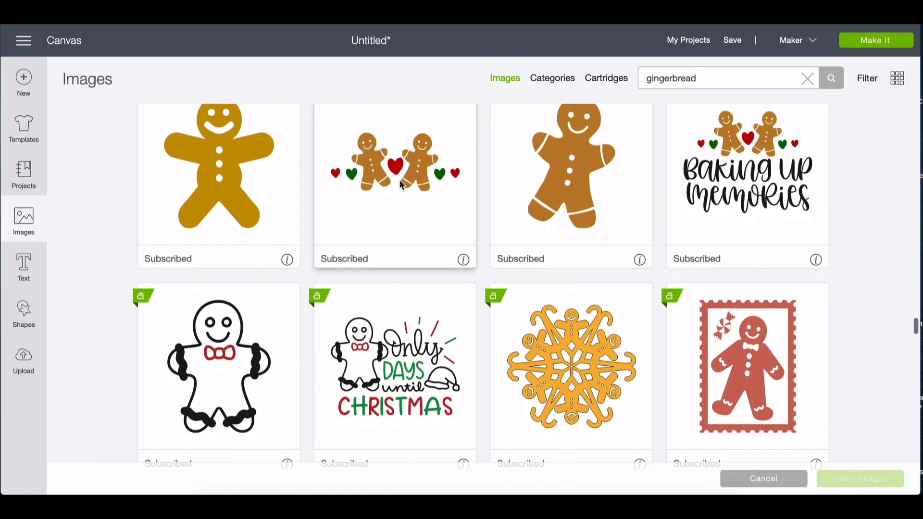
pyautogui.click(402, 185)
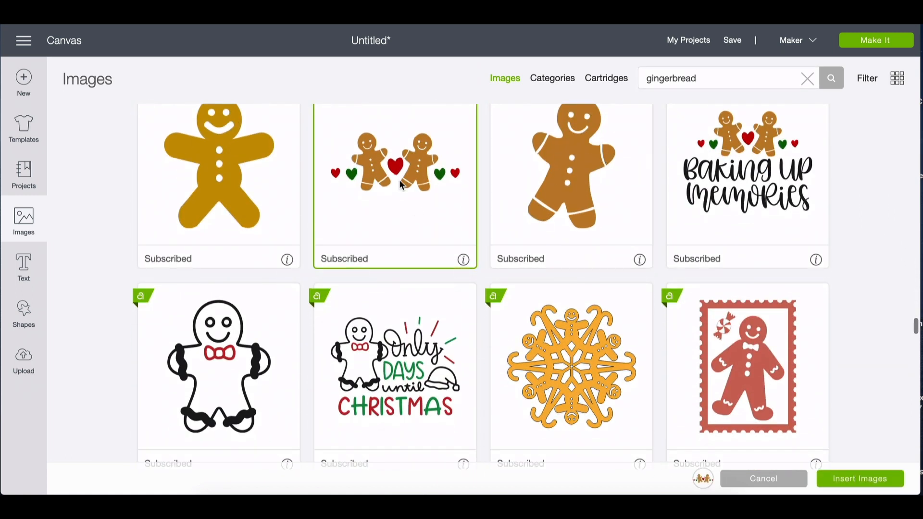
pyautogui.click(861, 479)
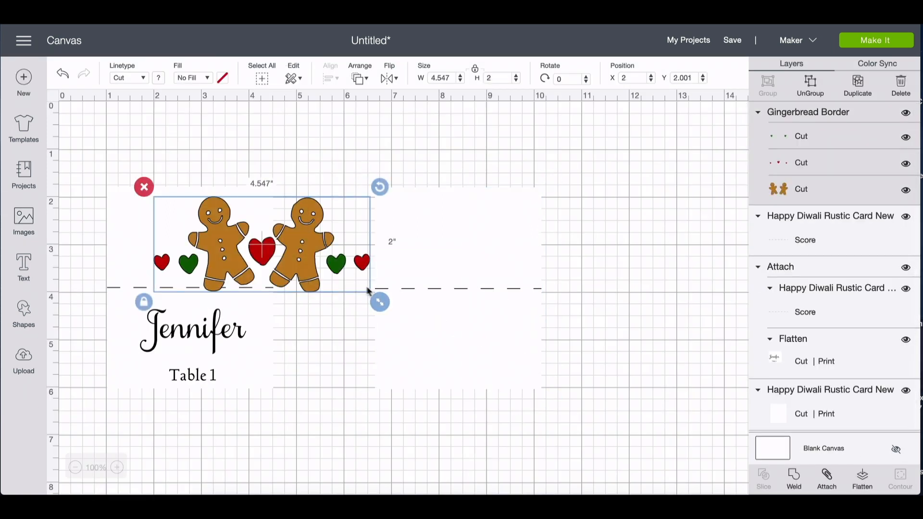
# - Move the gingerbread border onto the blank card's lower half and shrink it to about 1.37 inches wide
pyautogui.moveTo(306, 250); pyautogui.dragTo(507, 382)
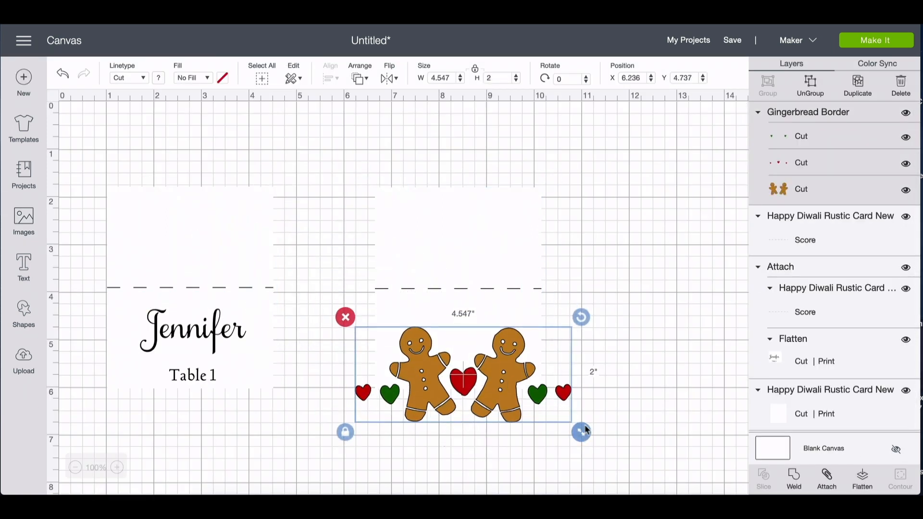
pyautogui.moveTo(583, 435); pyautogui.dragTo(442, 370)
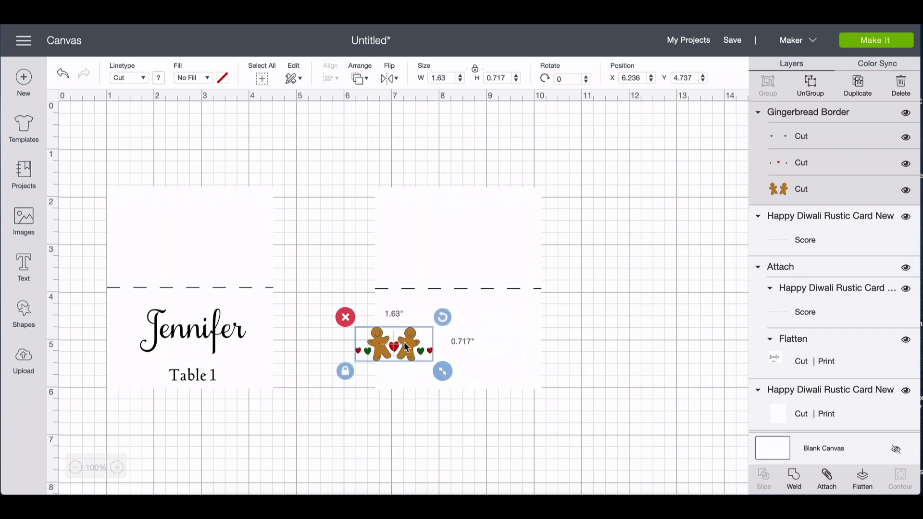
pyautogui.moveTo(404, 345); pyautogui.dragTo(468, 365)
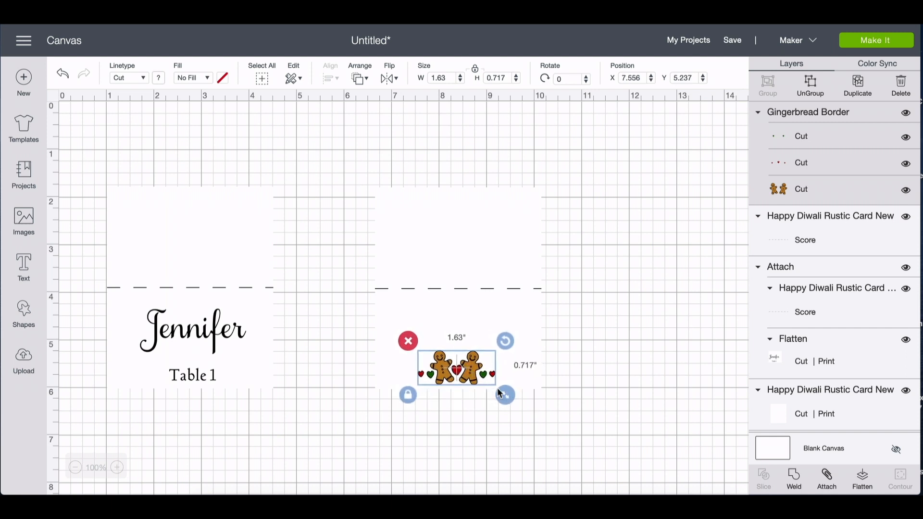
pyautogui.moveTo(500, 395); pyautogui.dragTo(466, 371)
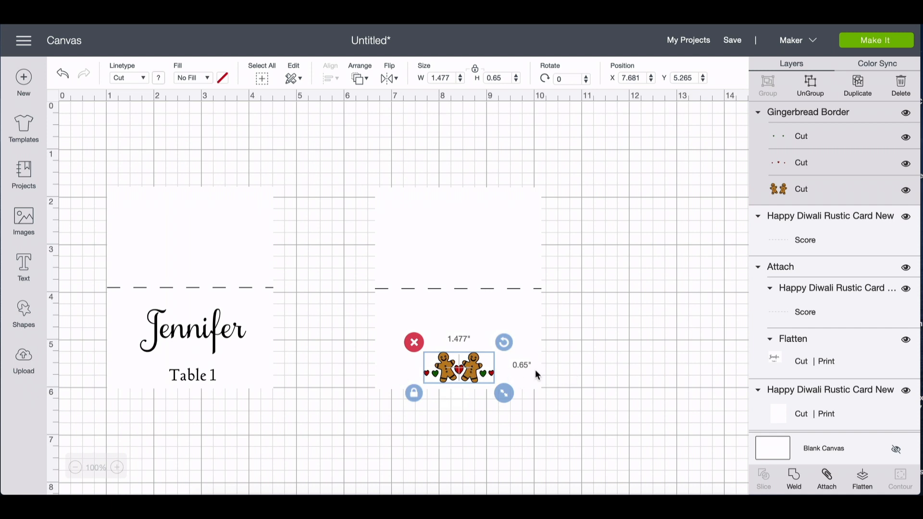
pyautogui.moveTo(504, 394); pyautogui.dragTo(485, 381)
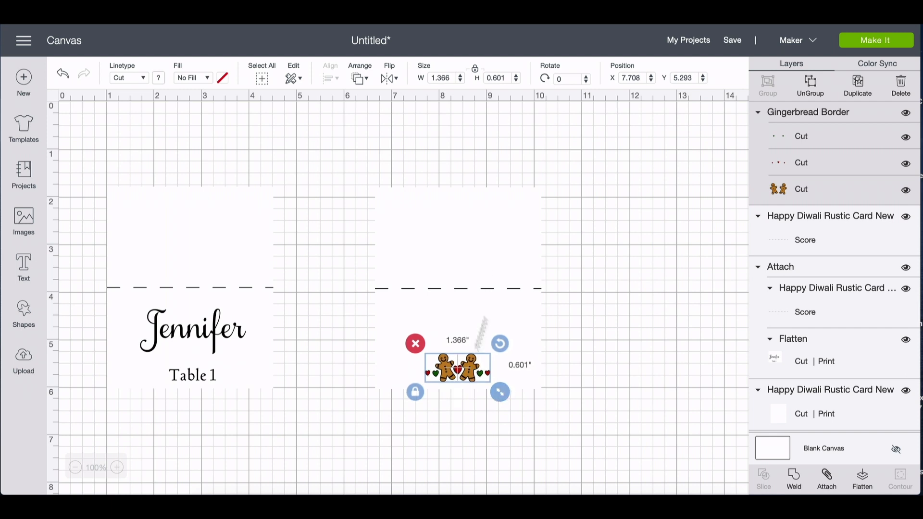
# - Center the gingerbread border horizontally near the blank card's bottom edge, at about X 7.75, Y 5.29
pyautogui.click(498, 212)
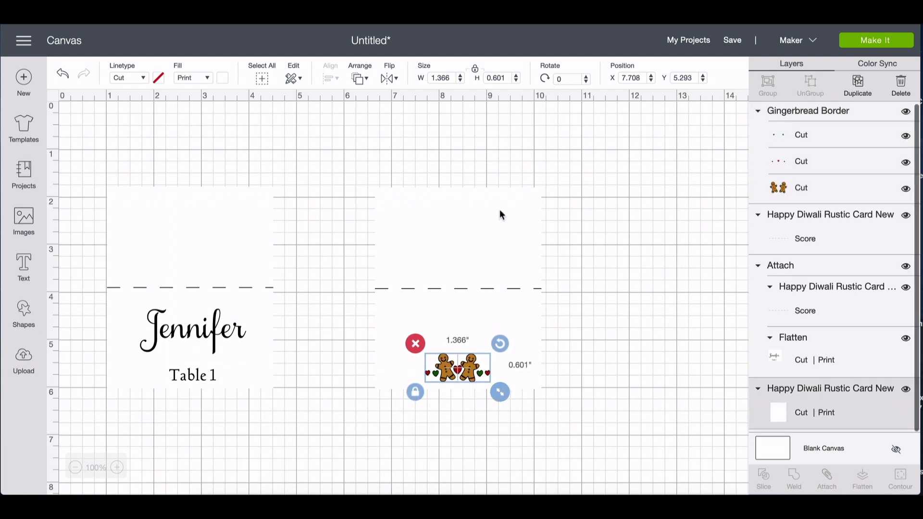
pyautogui.click(452, 375)
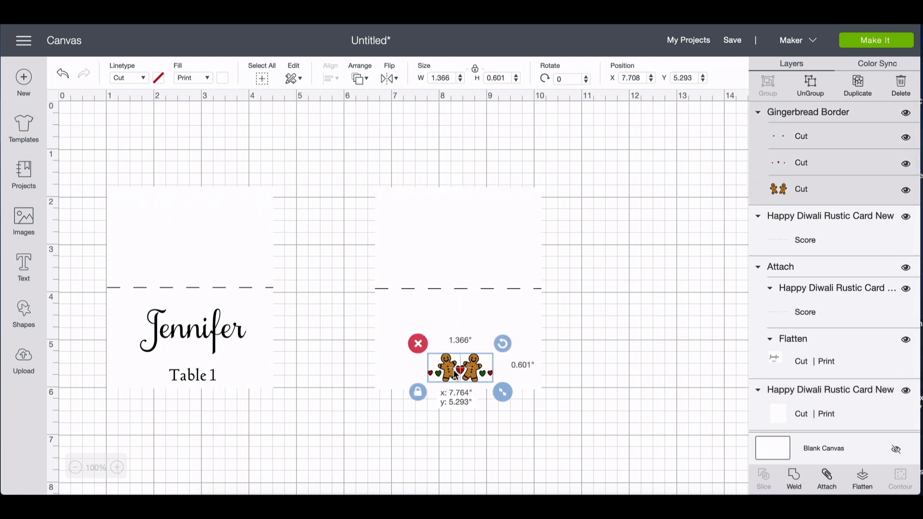
pyautogui.click(469, 254)
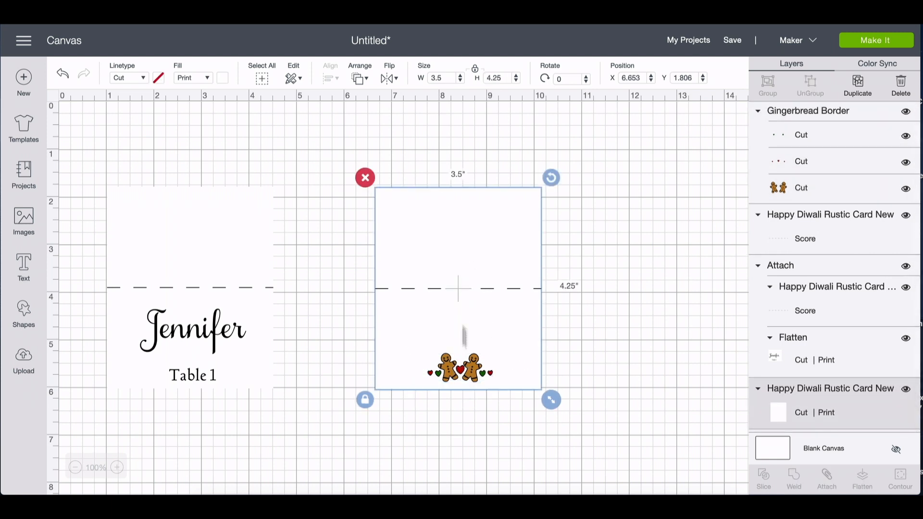
pyautogui.click(464, 383)
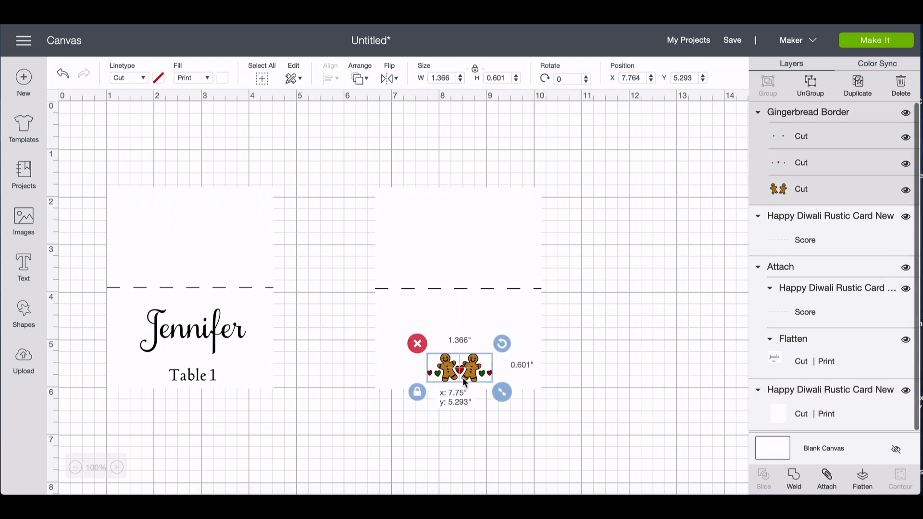
pyautogui.click(453, 251)
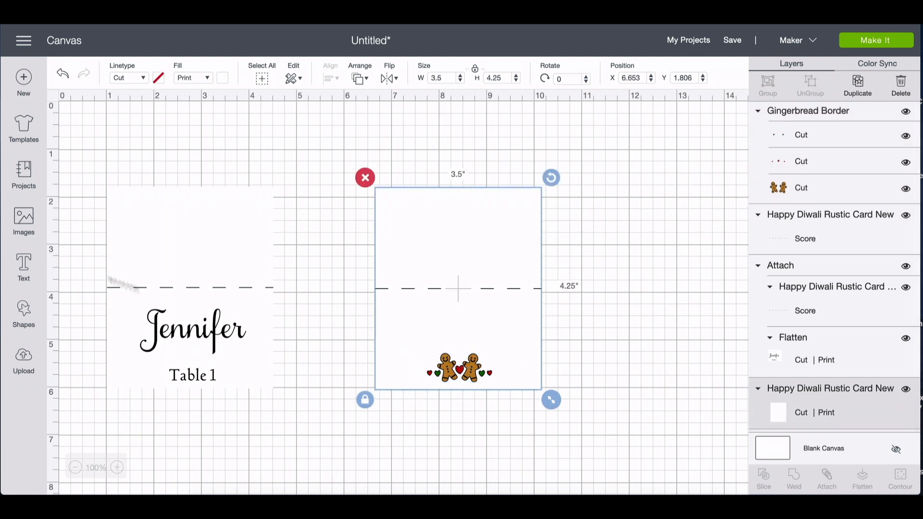
# - Add the text "Marshmallows" in the Fontastic Fonts - DJ Doodlers font
pyautogui.click(27, 266)
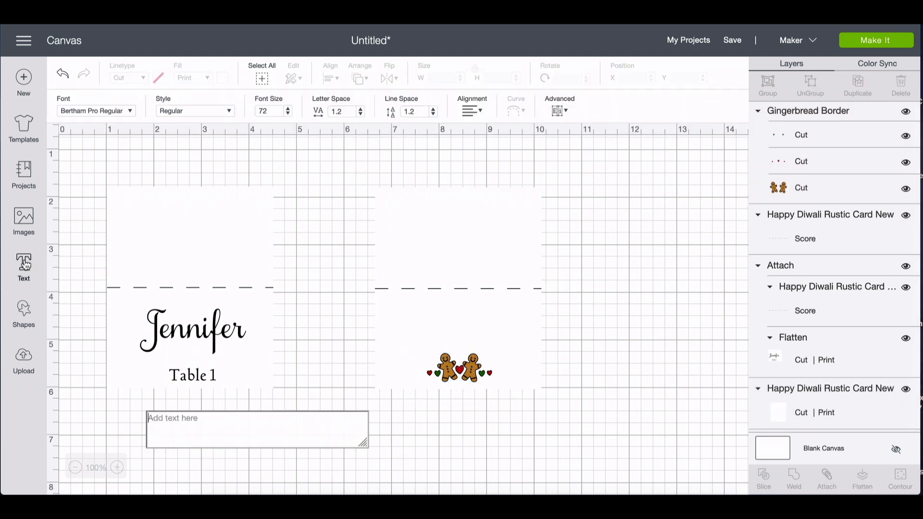
pyautogui.write('Mar')
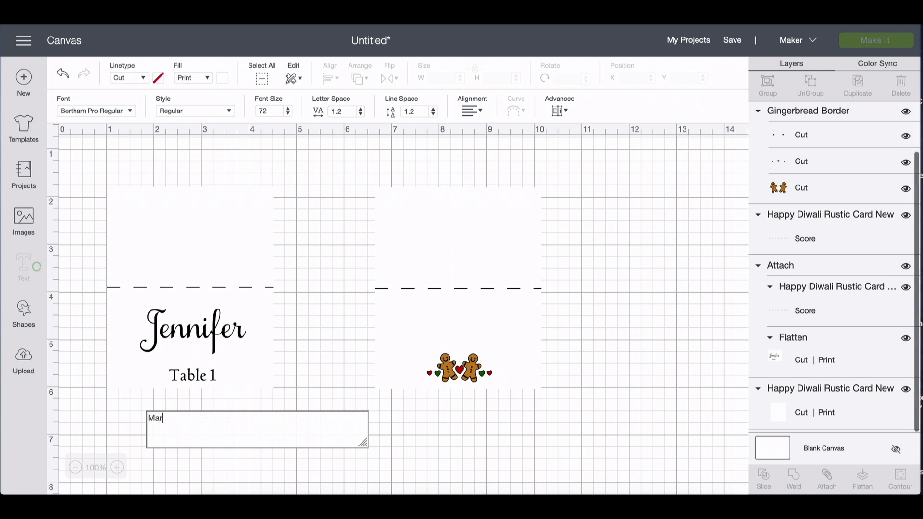
pyautogui.write('shmallows')
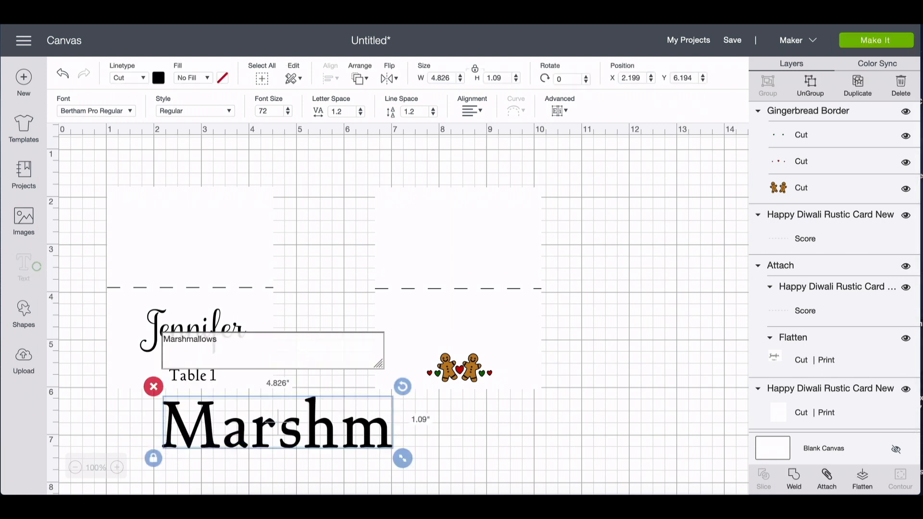
pyautogui.click(86, 111)
pyautogui.write('ber')
pyautogui.doubleClick(504, 84)
pyautogui.write('dj')
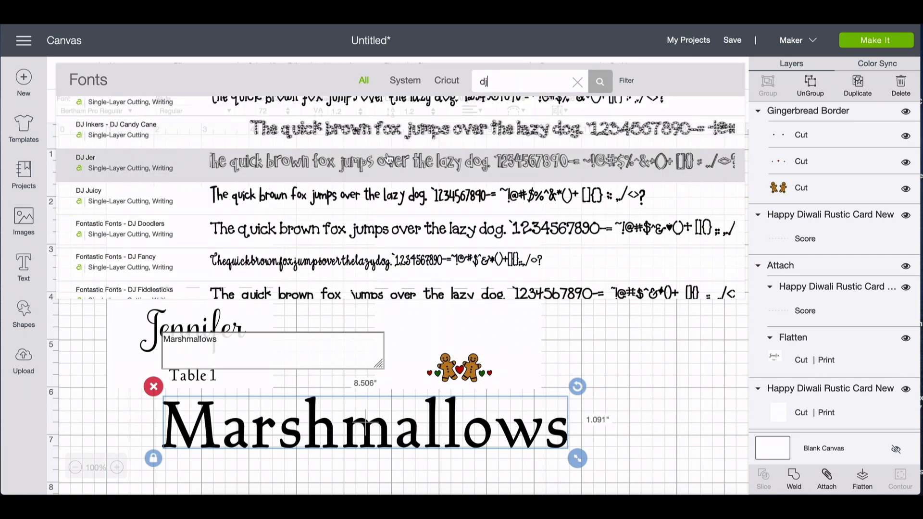
pyautogui.click(343, 232)
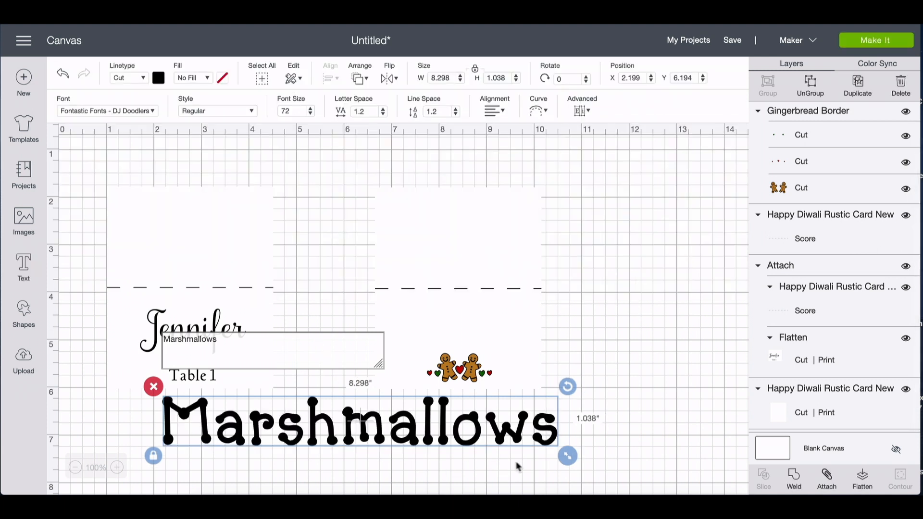
# - Shrink the "Marshmallows" text to about 3.05 inches wide and center it between the score line and the gingerbread border
pyautogui.moveTo(562, 458); pyautogui.dragTo(348, 431)
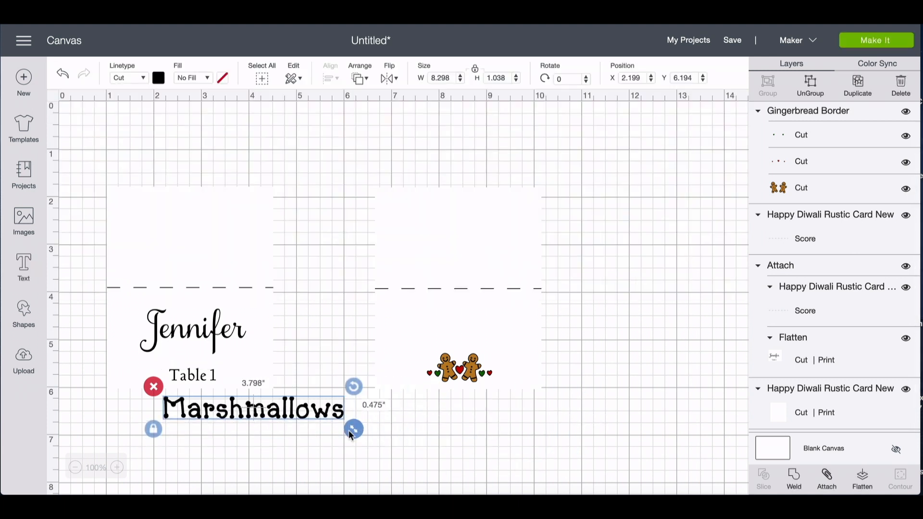
pyautogui.moveTo(292, 416); pyautogui.dragTo(614, 324)
pyautogui.moveTo(561, 355); pyautogui.dragTo(532, 346)
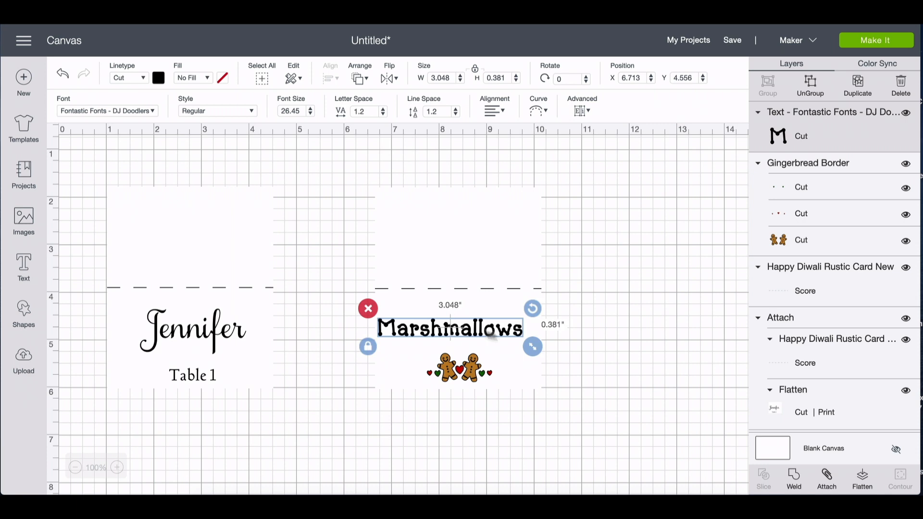
pyautogui.moveTo(466, 329); pyautogui.dragTo(473, 327)
pyautogui.click(472, 221)
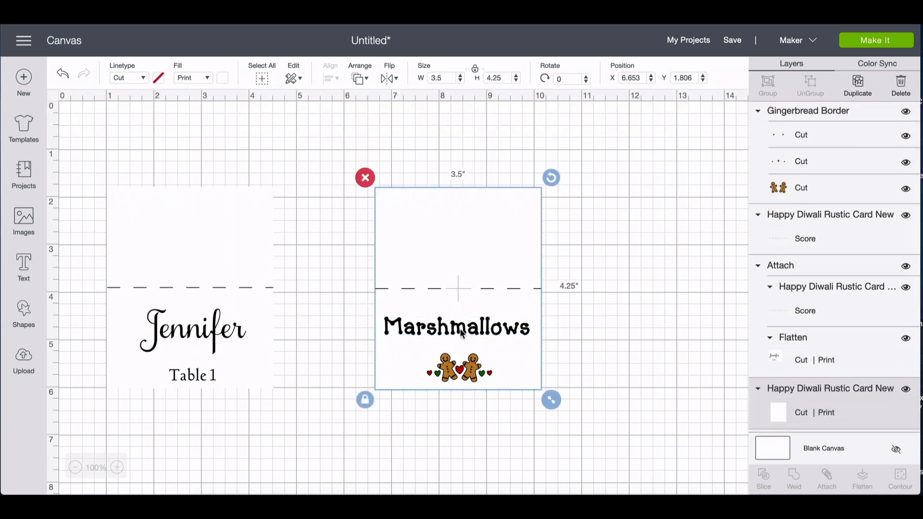
# - Recolor the "Marshmallows" text to the same dark red material color used in the gingerbread border
pyautogui.click(461, 331)
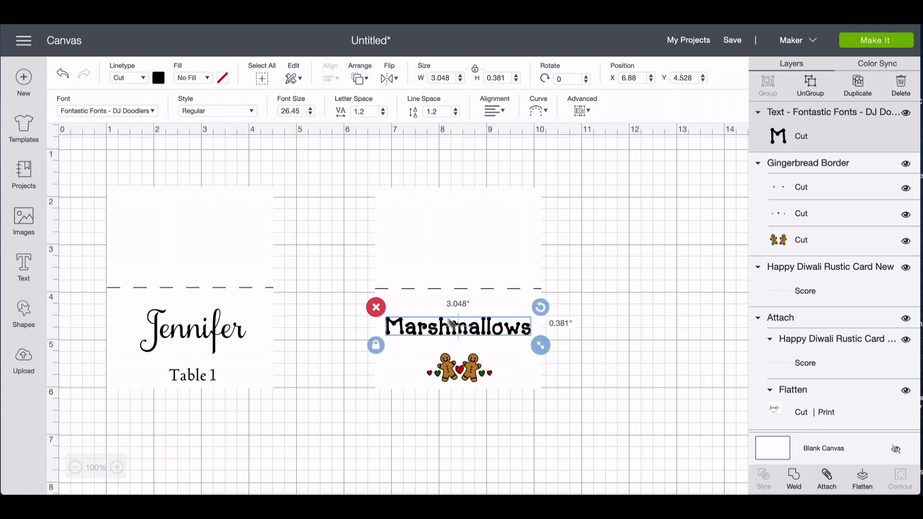
pyautogui.click(162, 78)
pyautogui.click(222, 128)
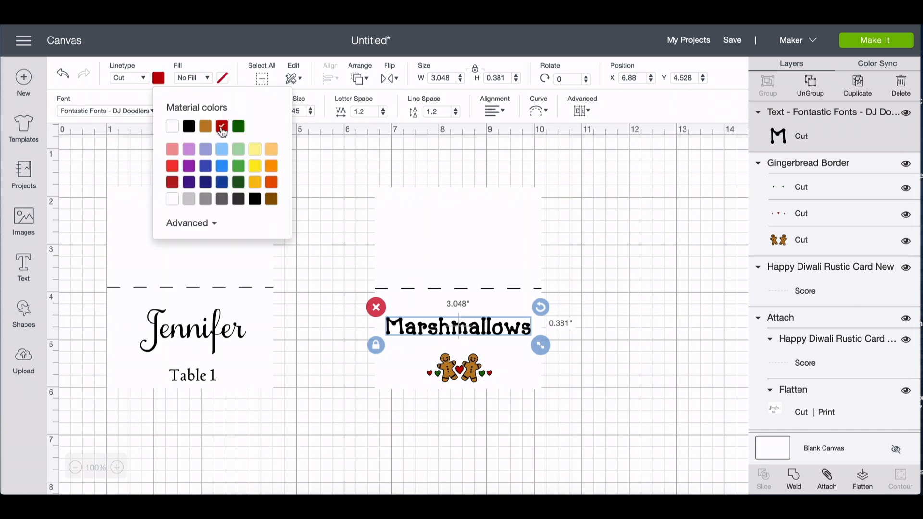
pyautogui.click(521, 241)
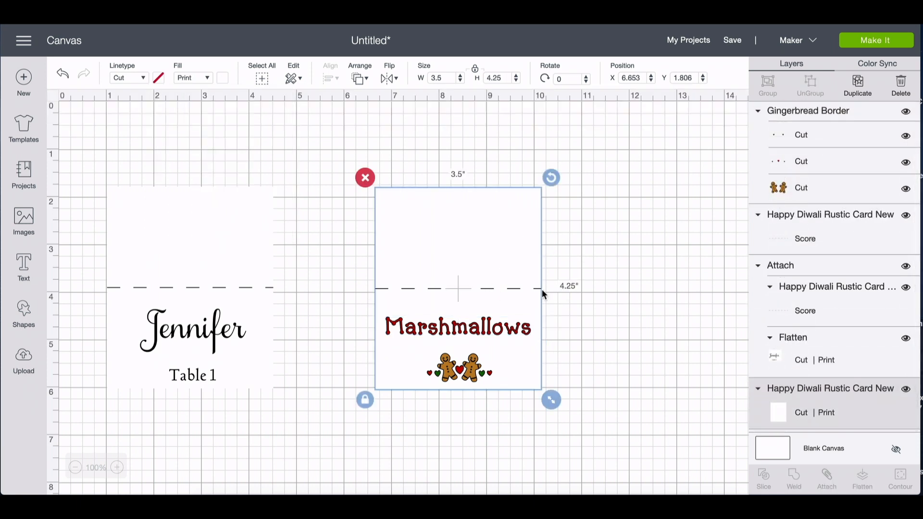
# - Flatten the "Marshmallows" text, all gingerbread border layers and the blank card into one printable layer, leaving out the score line
pyautogui.click(812, 135)
pyautogui.keyDown('shift'); pyautogui.click(817, 162); pyautogui.keyUp('shift')
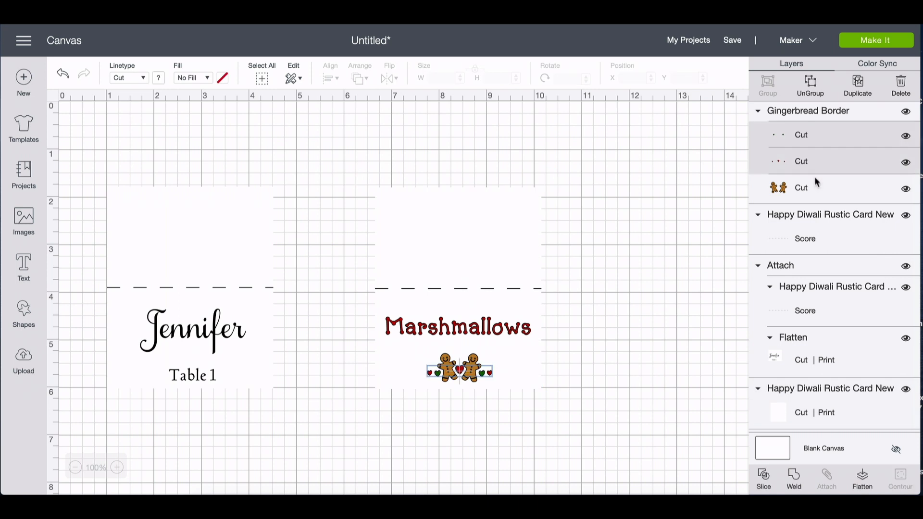
pyautogui.keyDown('shift'); pyautogui.click(817, 187); pyautogui.keyUp('shift')
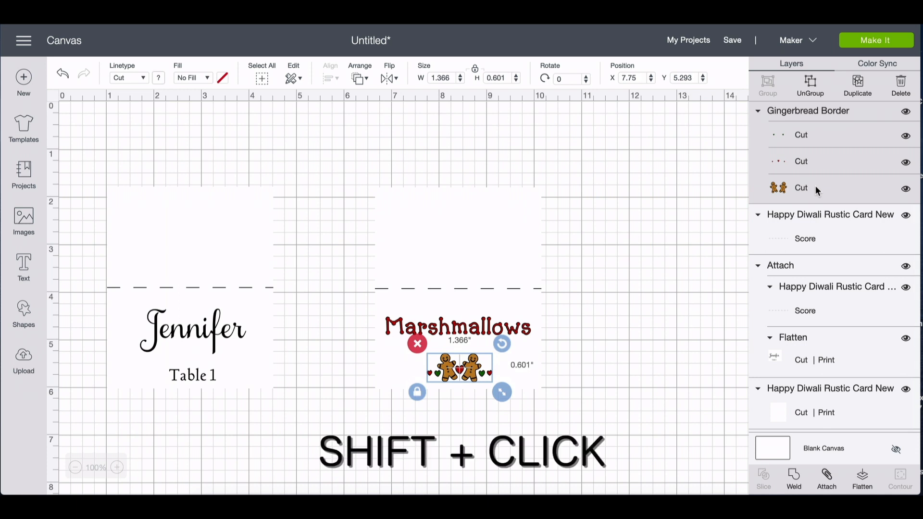
pyautogui.keyDown('shift'); pyautogui.click(481, 330); pyautogui.keyUp('shift')
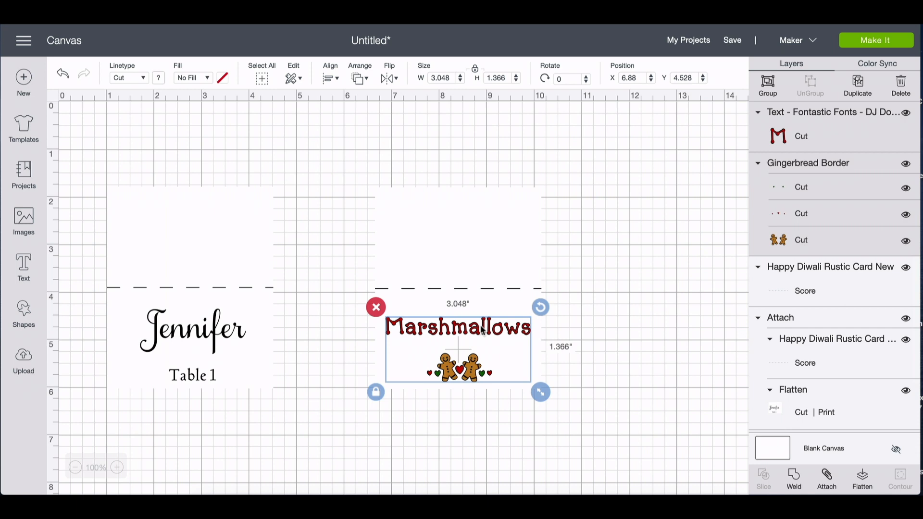
pyautogui.keyDown('shift'); pyautogui.click(510, 204); pyautogui.keyUp('shift')
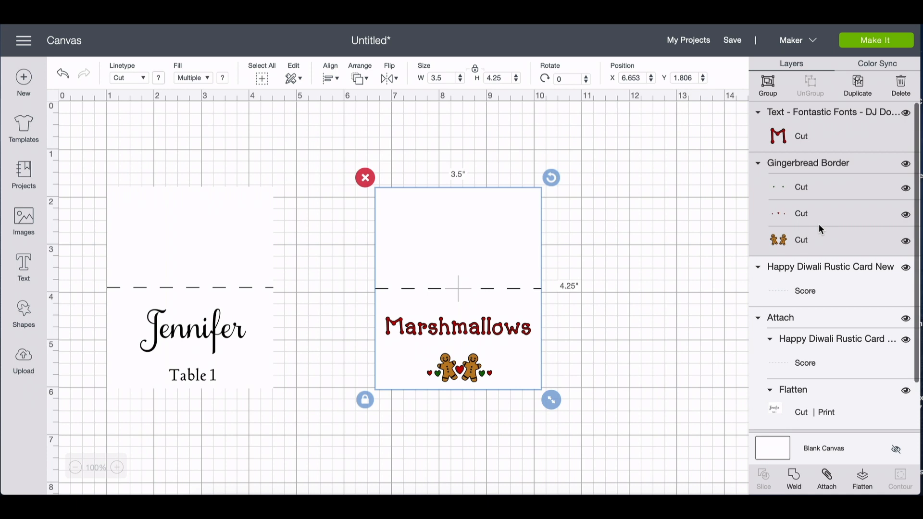
pyautogui.scroll(-2, 819, 224)
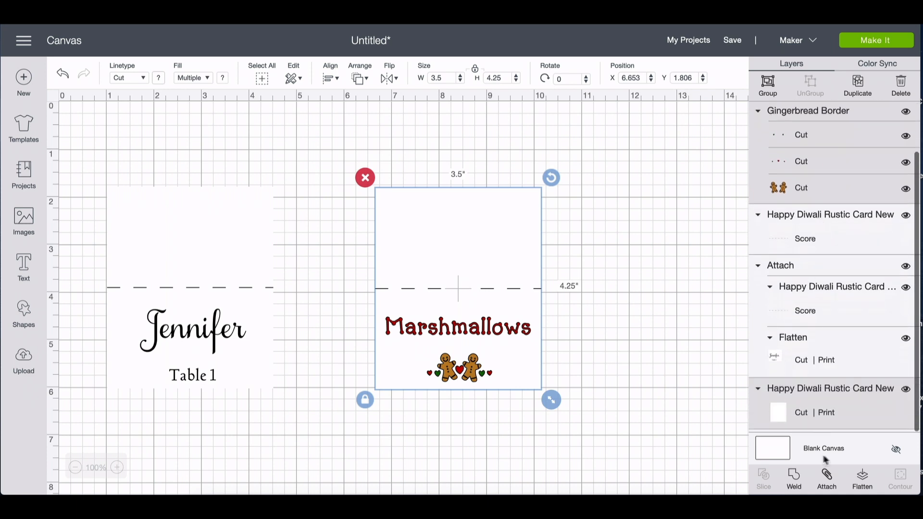
pyautogui.click(863, 479)
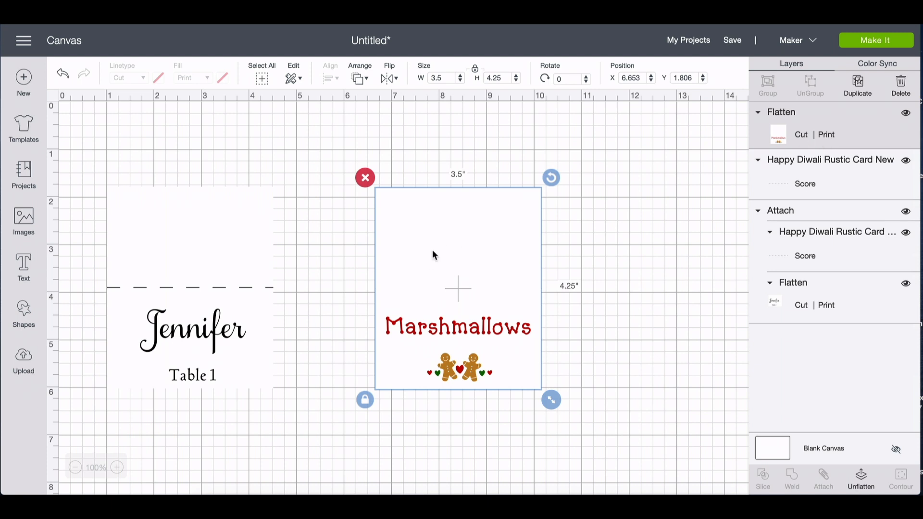
# - Send the flattened "Marshmallows" card to the back and attach it to its score line
pyautogui.click(360, 79)
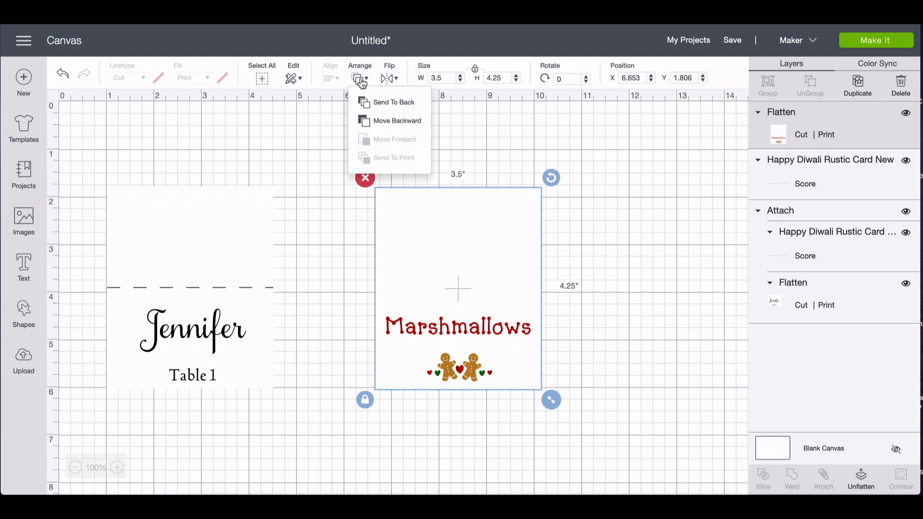
pyautogui.click(370, 102)
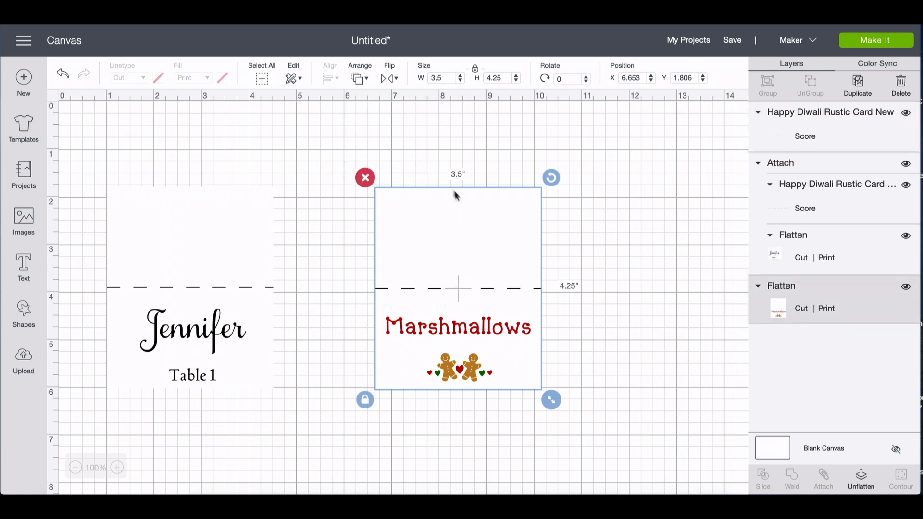
pyautogui.click(410, 147)
pyautogui.moveTo(345, 146); pyautogui.dragTo(583, 427)
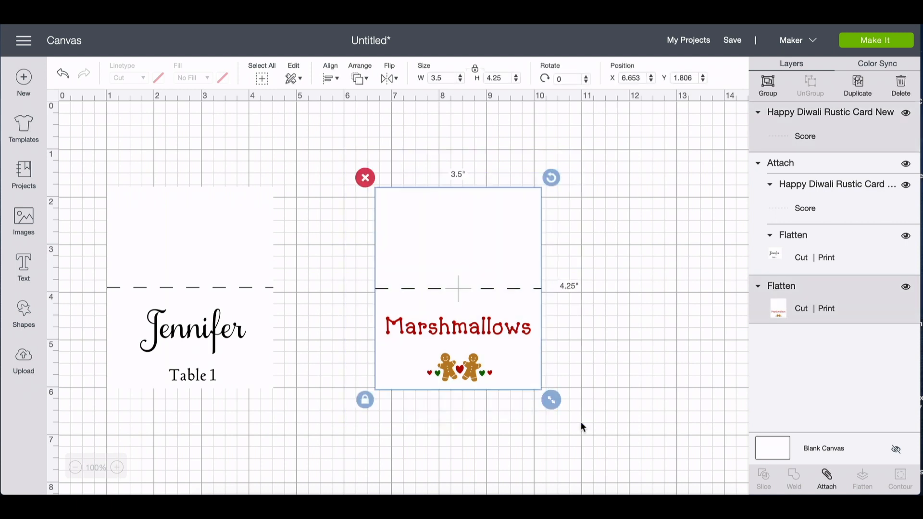
pyautogui.click(827, 476)
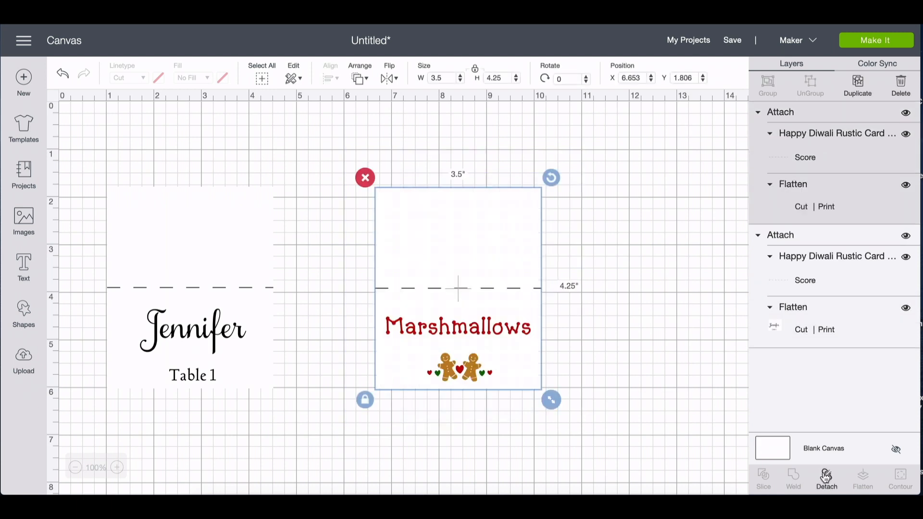
# - Place the cards side by side, with the guest place card at about X 1.06, Y 1.79 and the "Marshmallows" card at about X 5.21, Y 1.78
pyautogui.moveTo(479, 221)
pyautogui.mouseDown()
pyautogui.moveTo(481, 237)
pyautogui.moveTo(469, 218)
pyautogui.mouseUp()
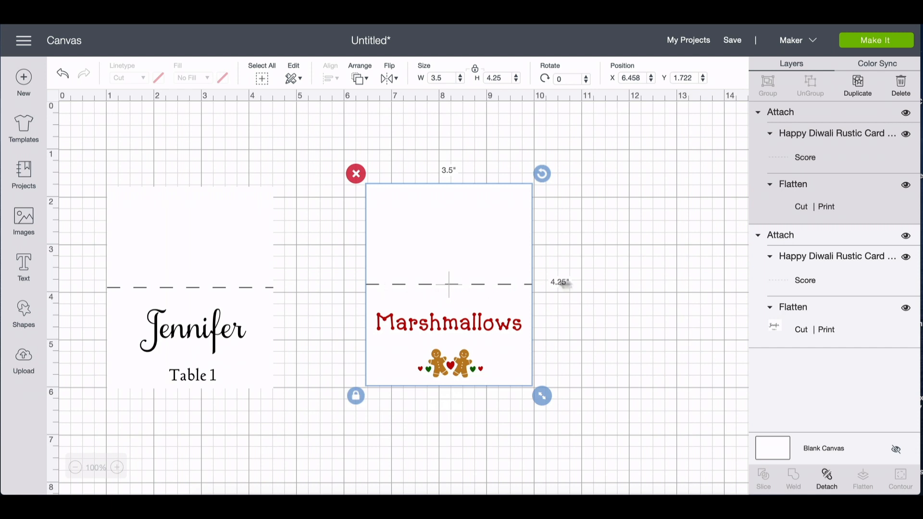
pyautogui.moveTo(481, 259); pyautogui.dragTo(435, 268)
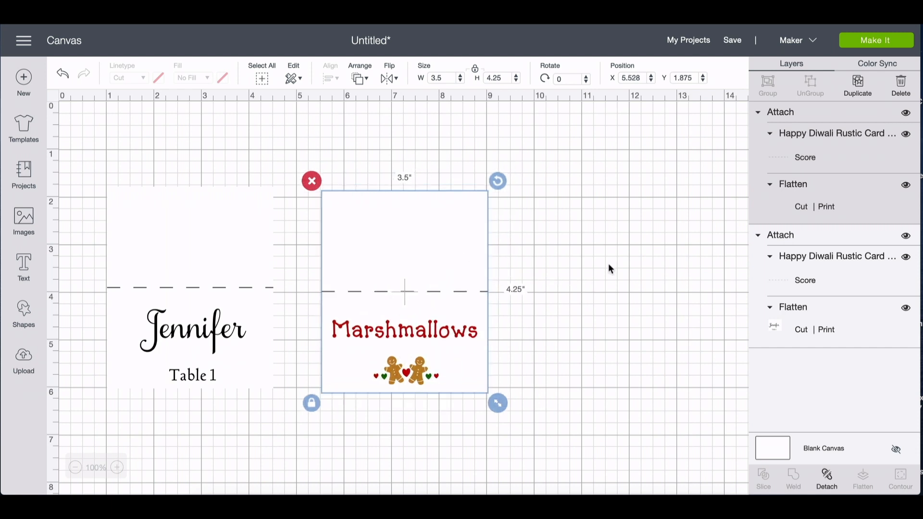
pyautogui.click(609, 265)
pyautogui.click(411, 270)
pyautogui.moveTo(410, 266); pyautogui.dragTo(409, 268)
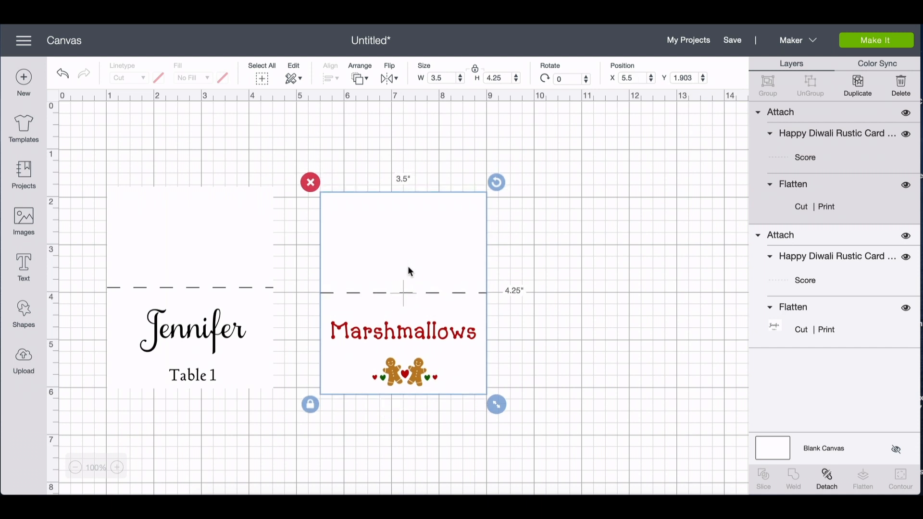
pyautogui.moveTo(408, 266); pyautogui.dragTo(401, 265)
pyautogui.moveTo(229, 268); pyautogui.dragTo(230, 272)
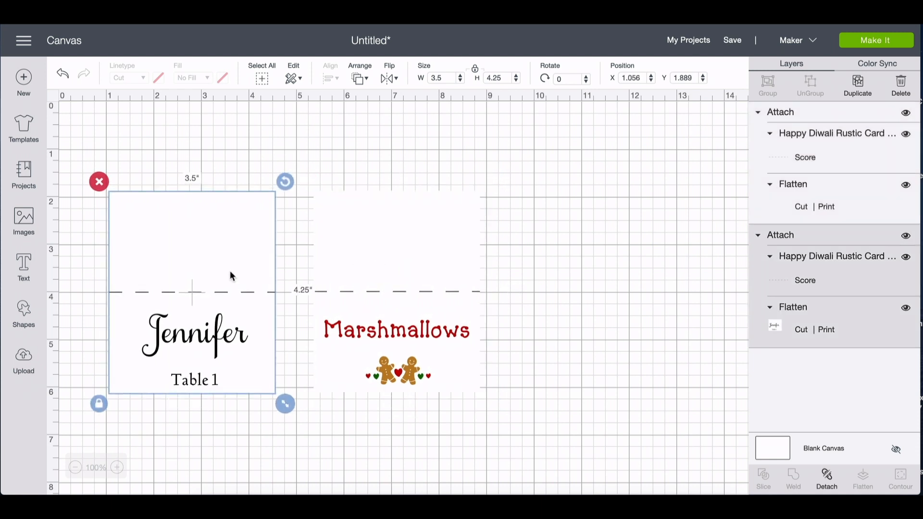
pyautogui.click(411, 335)
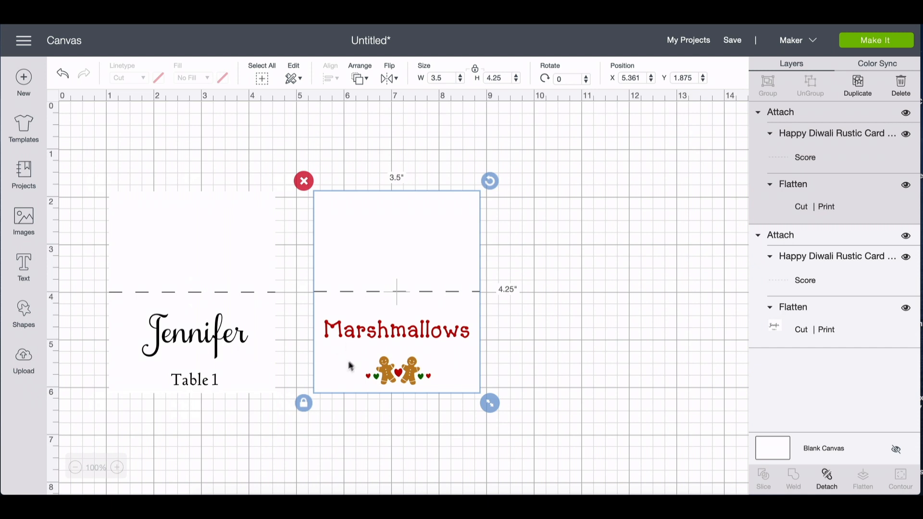
pyautogui.moveTo(366, 351); pyautogui.dragTo(364, 345)
pyautogui.moveTo(241, 343); pyautogui.dragTo(241, 339)
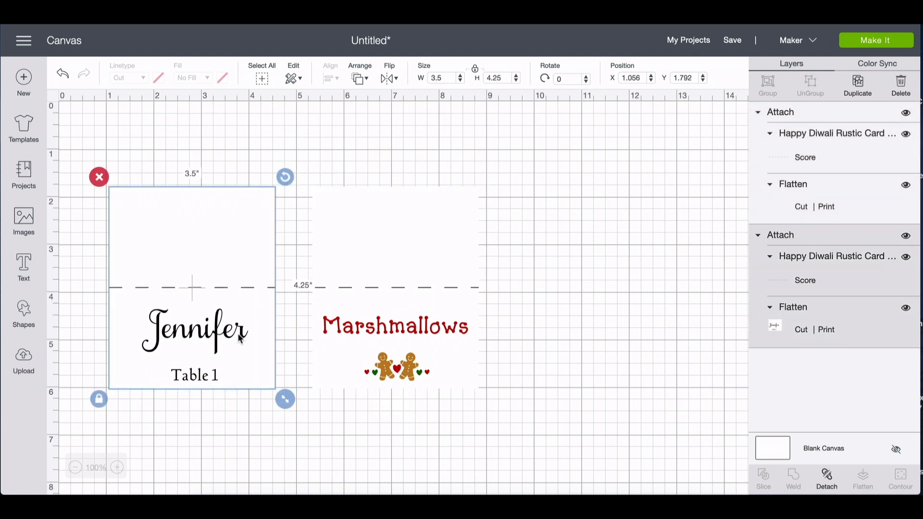
pyautogui.click(410, 270)
pyautogui.moveTo(409, 269)
pyautogui.mouseDown()
pyautogui.moveTo(424, 272)
pyautogui.moveTo(403, 270)
pyautogui.mouseUp()
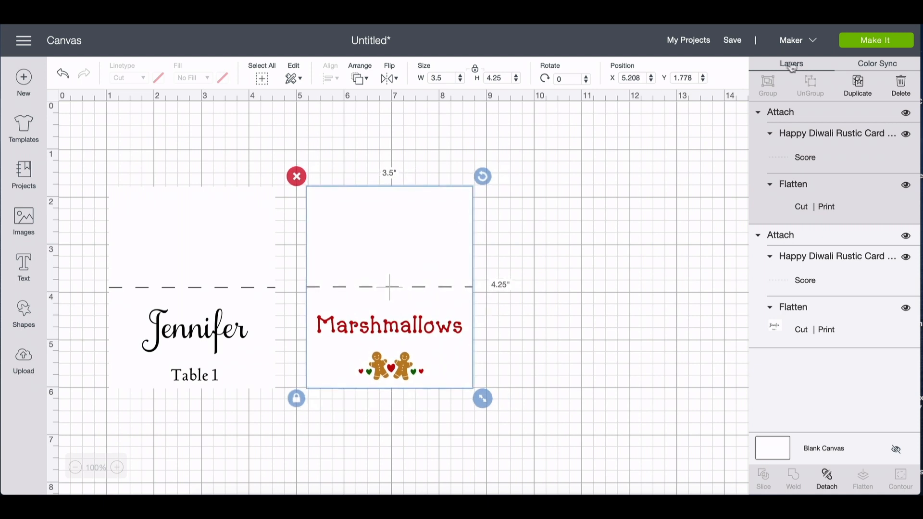
# - Prepare the project for making, check both cards on the mat preview, and continue to the Make stage
pyautogui.click(876, 40)
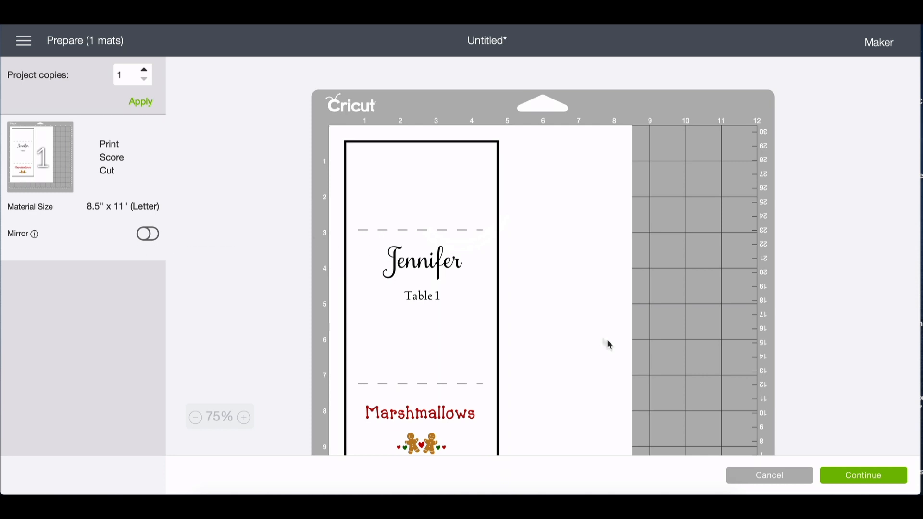
pyautogui.scroll(-5, 608, 344)
pyautogui.scroll(3, 607, 339)
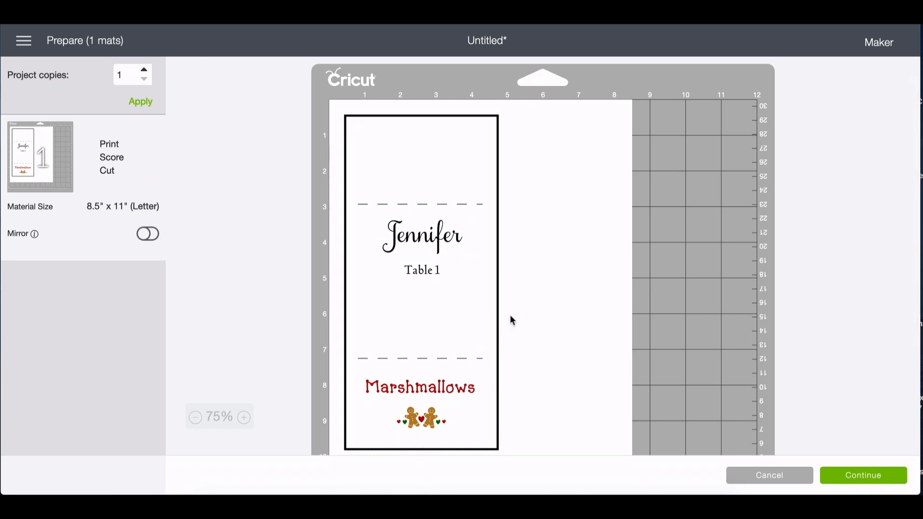
pyautogui.scroll(-2, 572, 340)
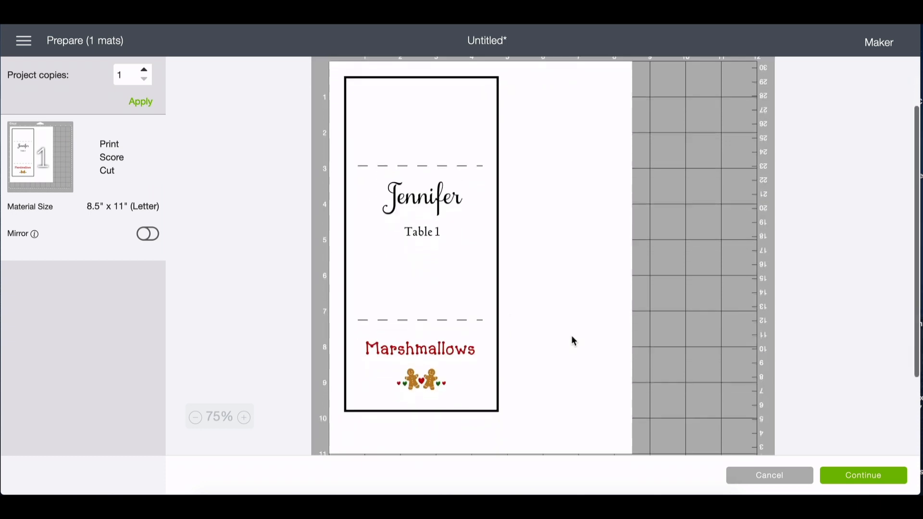
pyautogui.click(856, 478)
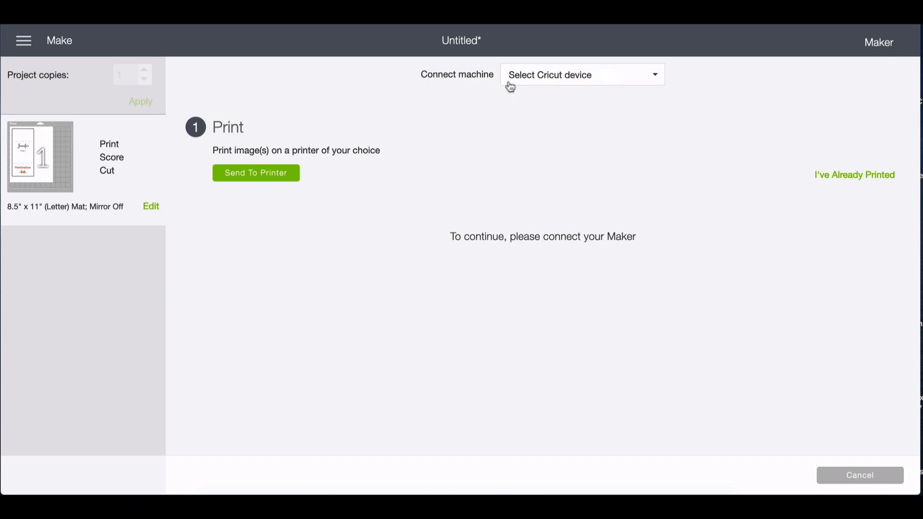
# - Set up printing on the Canon TS9500 series with Add Bleed off and Use System Dialog on
pyautogui.click(517, 85)
pyautogui.click(517, 85)
pyautogui.click(235, 177)
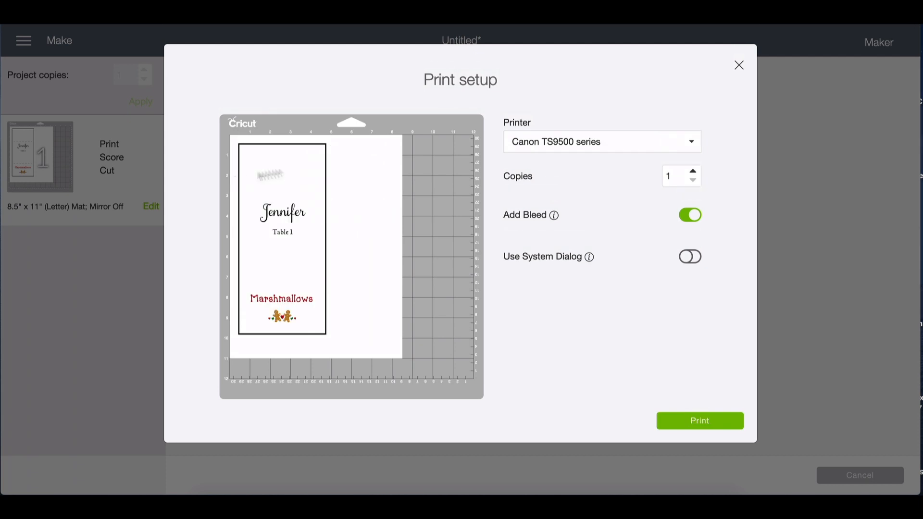
pyautogui.click(669, 147)
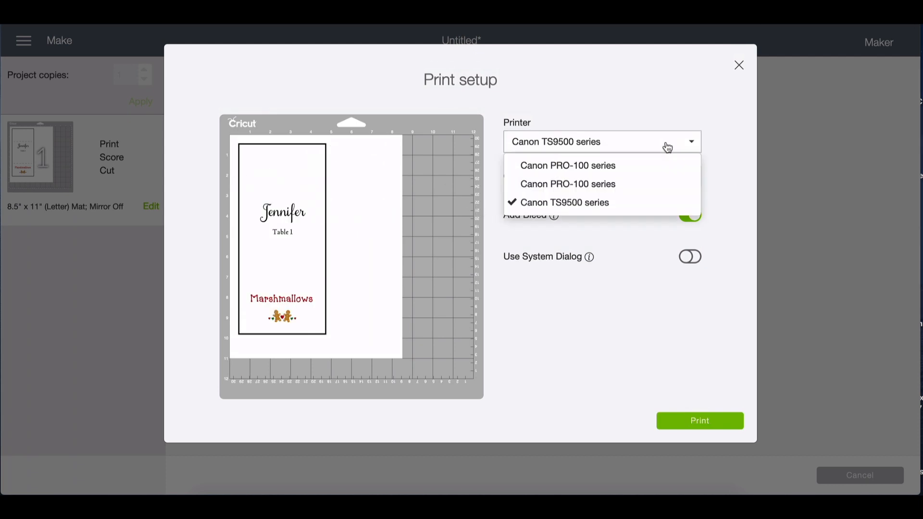
pyautogui.click(669, 147)
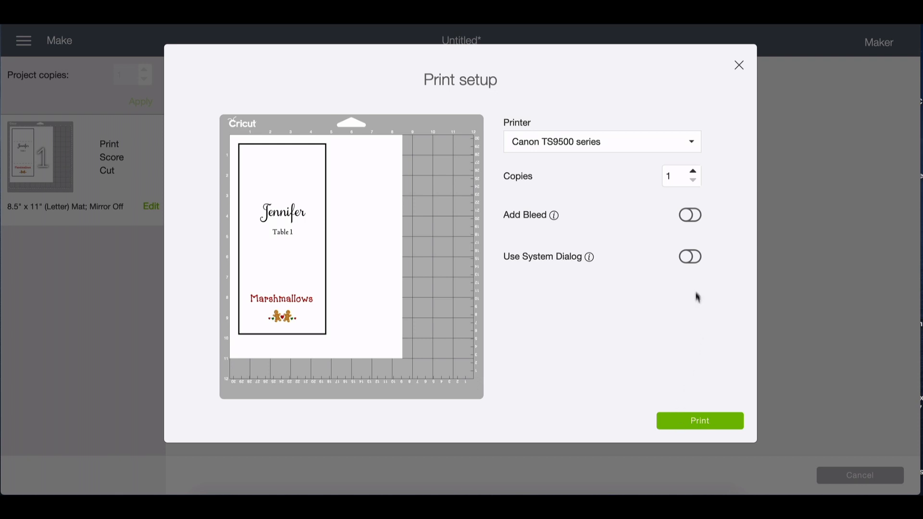
pyautogui.click(691, 258)
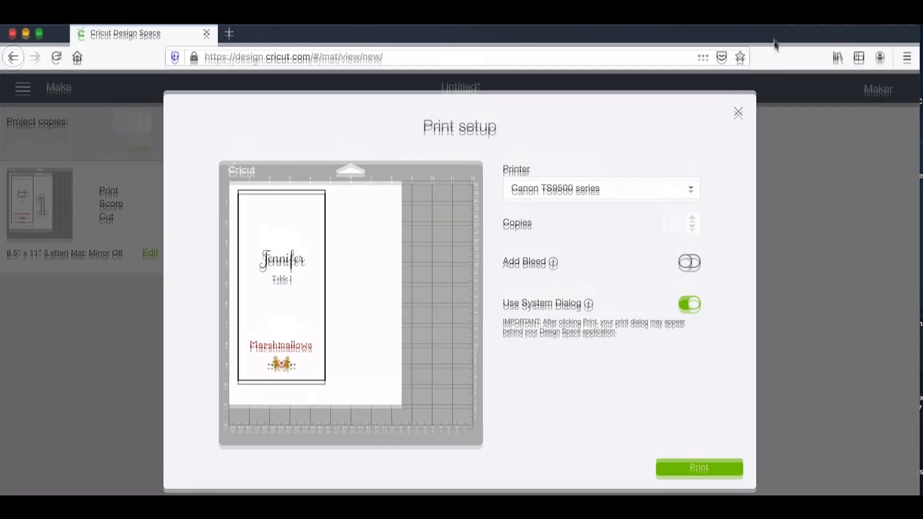
# - Start the print job and move the browser window down to uncover the system print dialog
pyautogui.moveTo(772, 54); pyautogui.dragTo(766, 32)
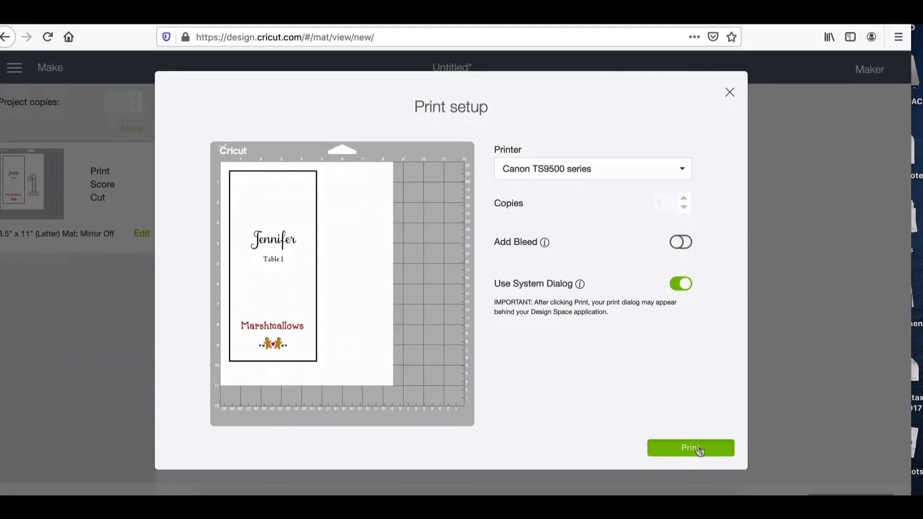
pyautogui.click(691, 448)
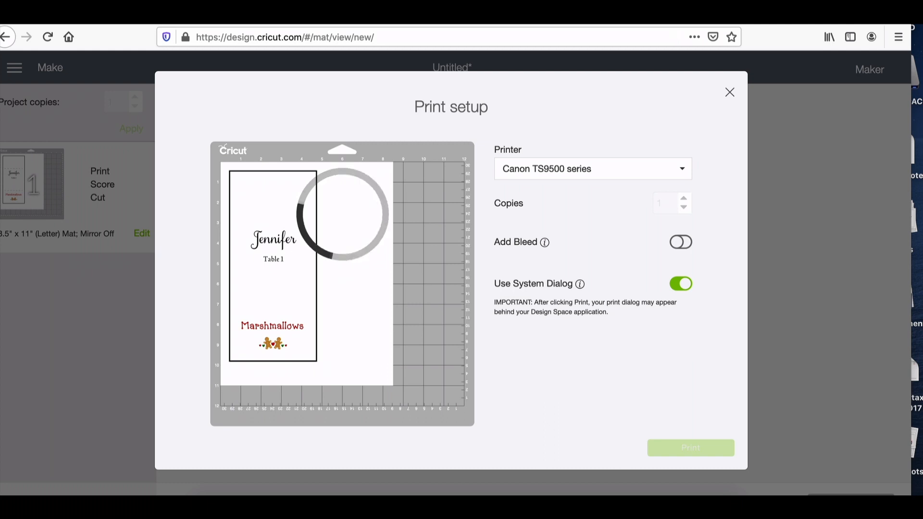
pyautogui.moveTo(734, 21); pyautogui.dragTo(722, 352)
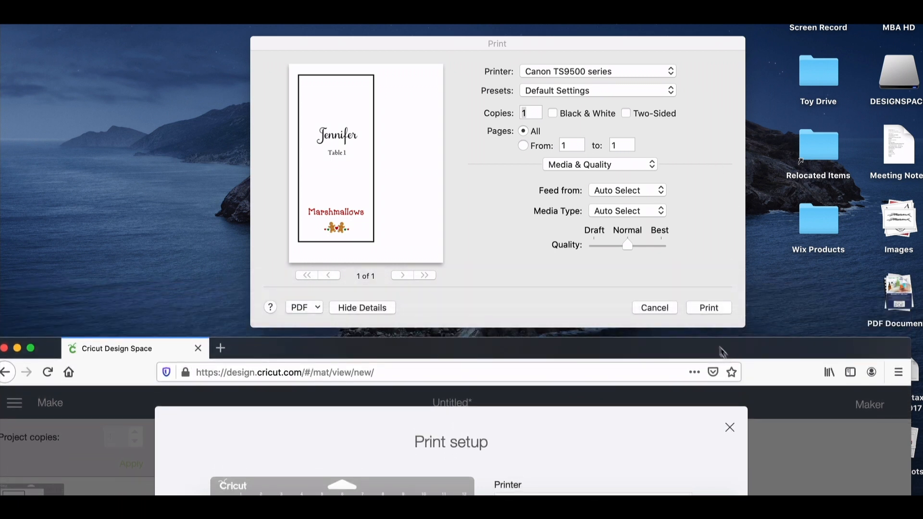
# - Print the sheet at Best quality and move the browser window back up to the Make page
pyautogui.click(659, 244)
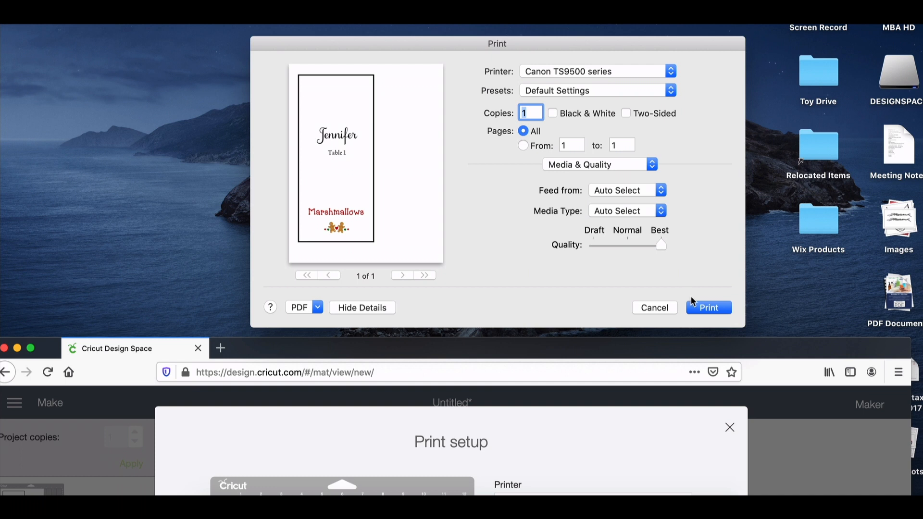
pyautogui.click(702, 310)
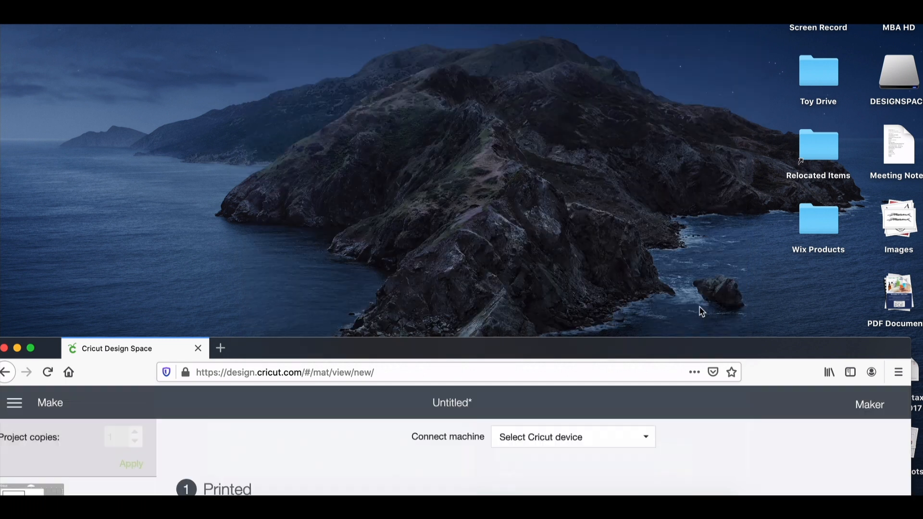
pyautogui.moveTo(678, 351); pyautogui.dragTo(710, 31)
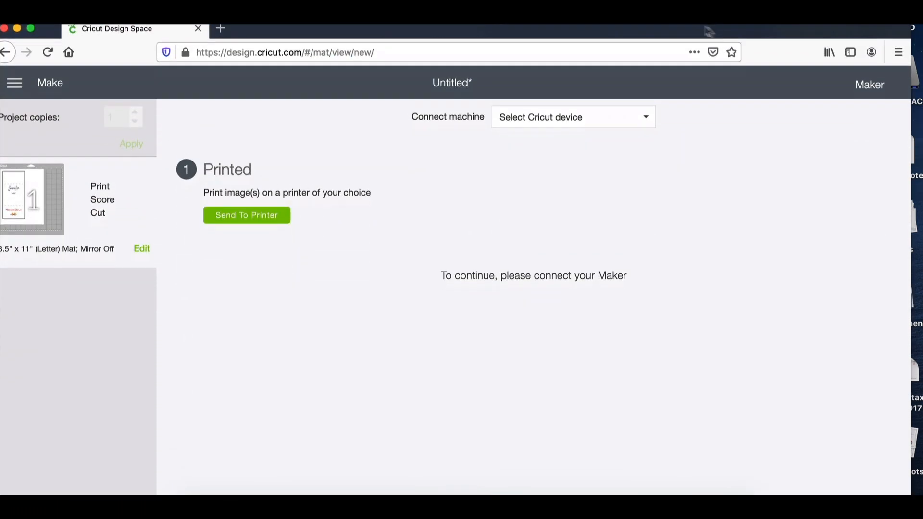